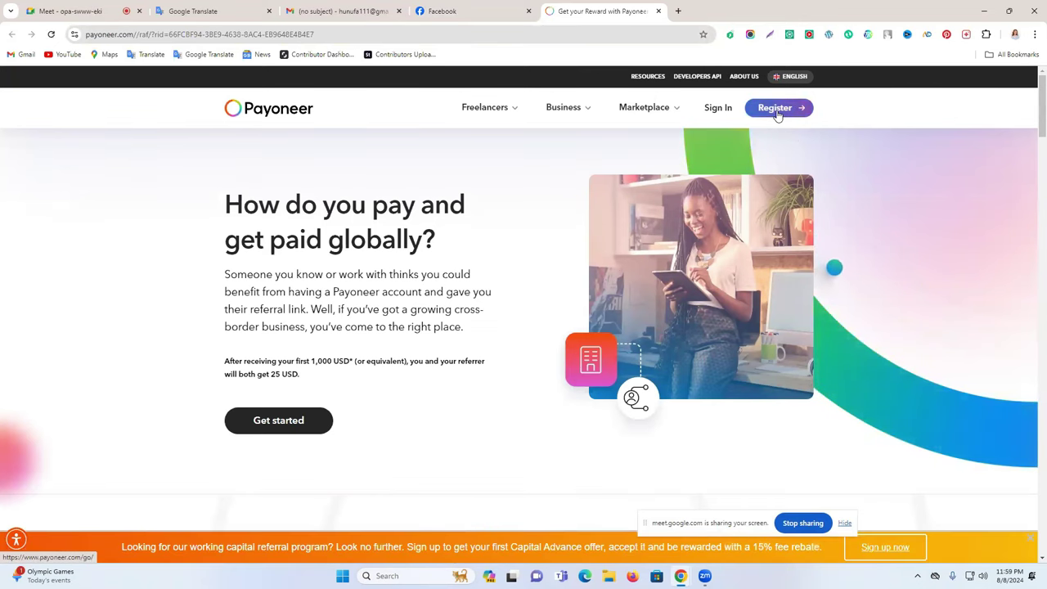
Register as a freelancer paid by international clients, with expected earnings of 1,000–4,999 USD
left_click(777, 112)
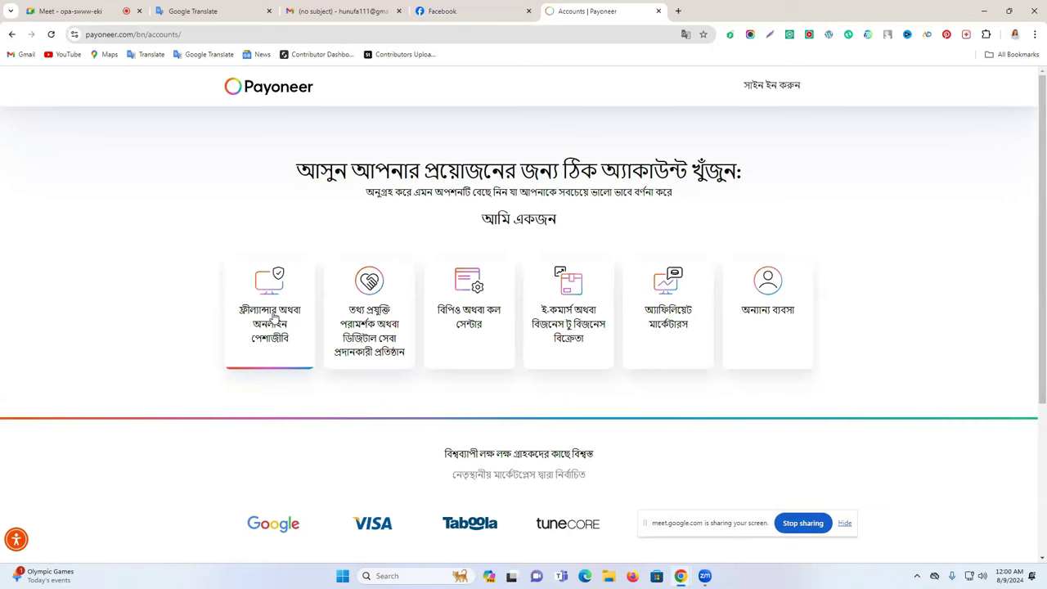
left_click(273, 319)
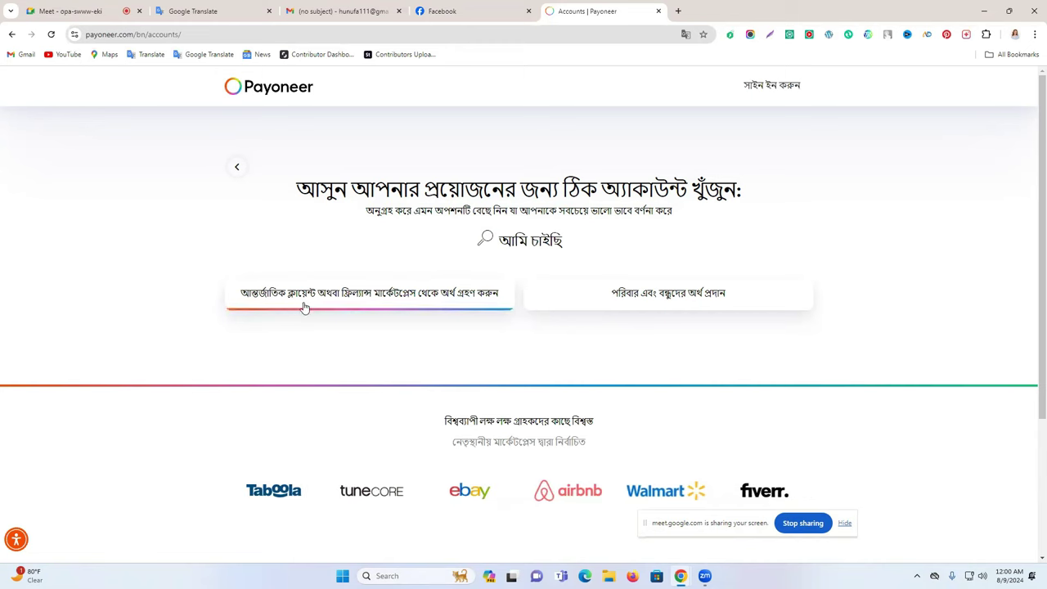
left_click(398, 297)
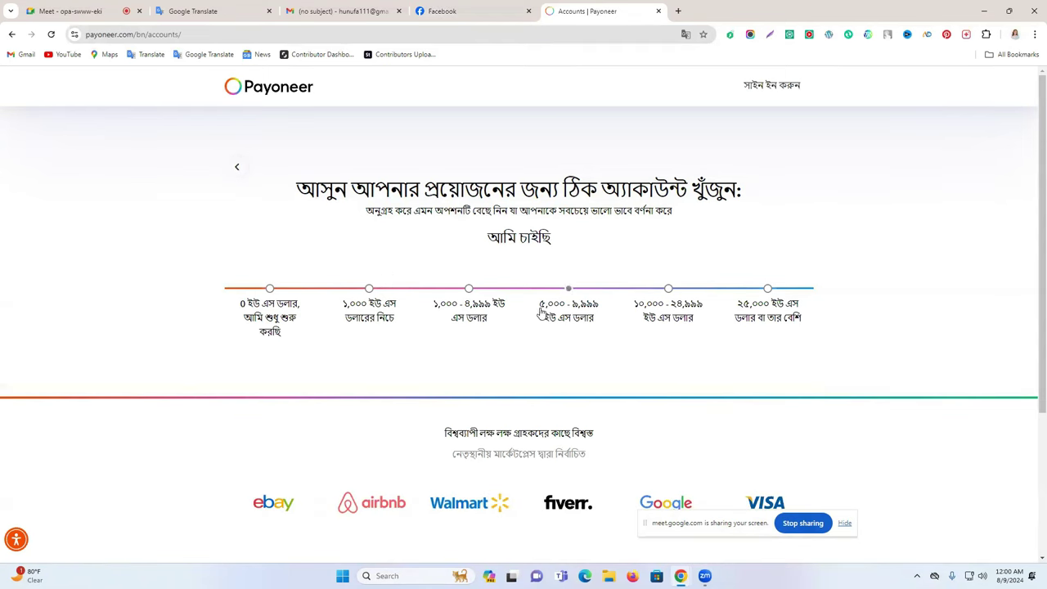
left_click(466, 290)
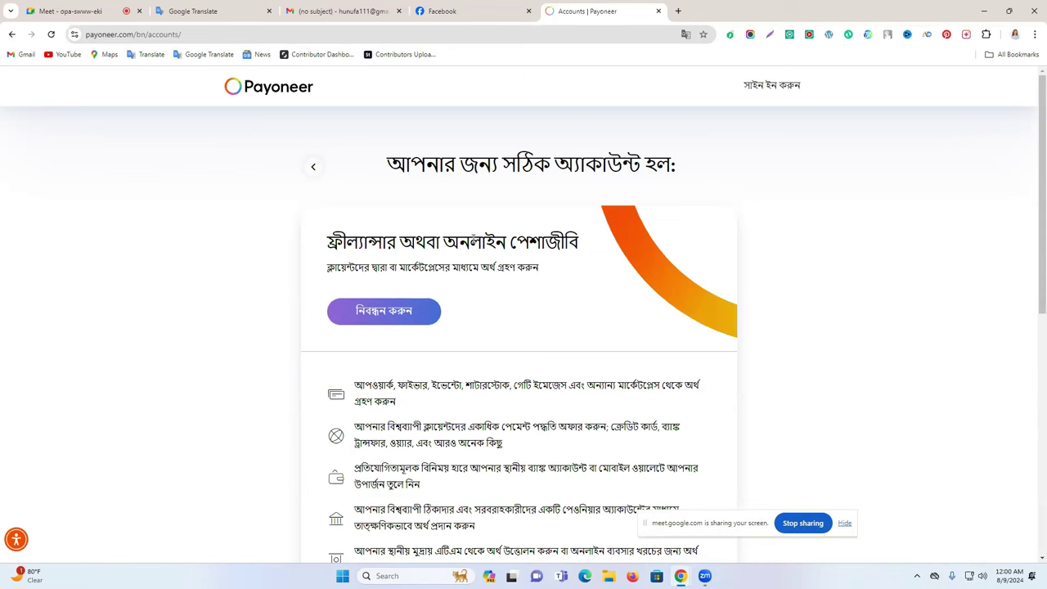
Translate the Bangla account recommendation page into English with Chrome's translator
left_click_drag(328, 240, 575, 239)
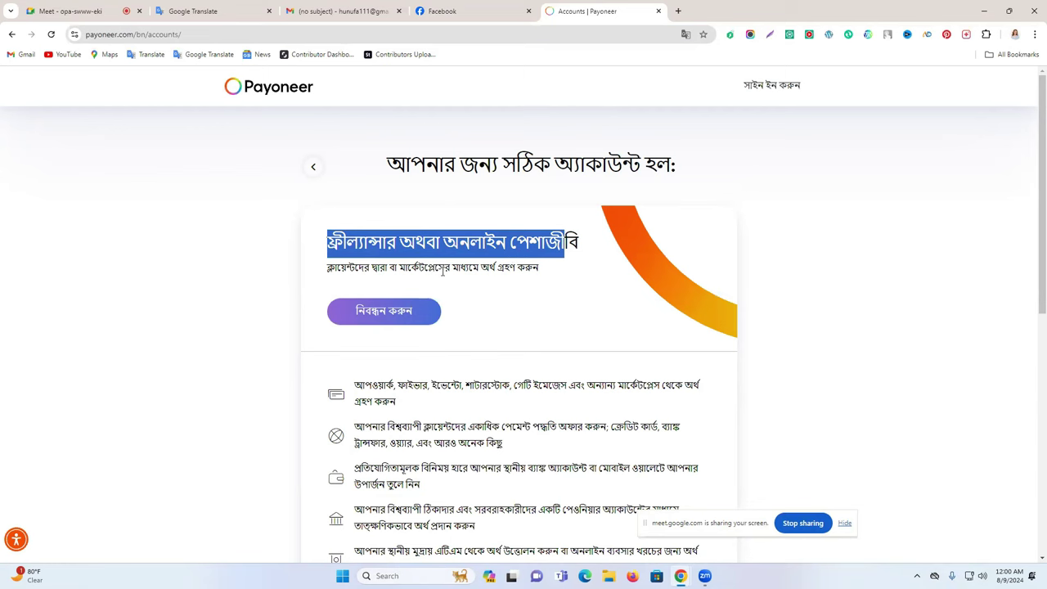
left_click(534, 287)
scroll(446, 318, "down", 3)
scroll(446, 318, "up", 3)
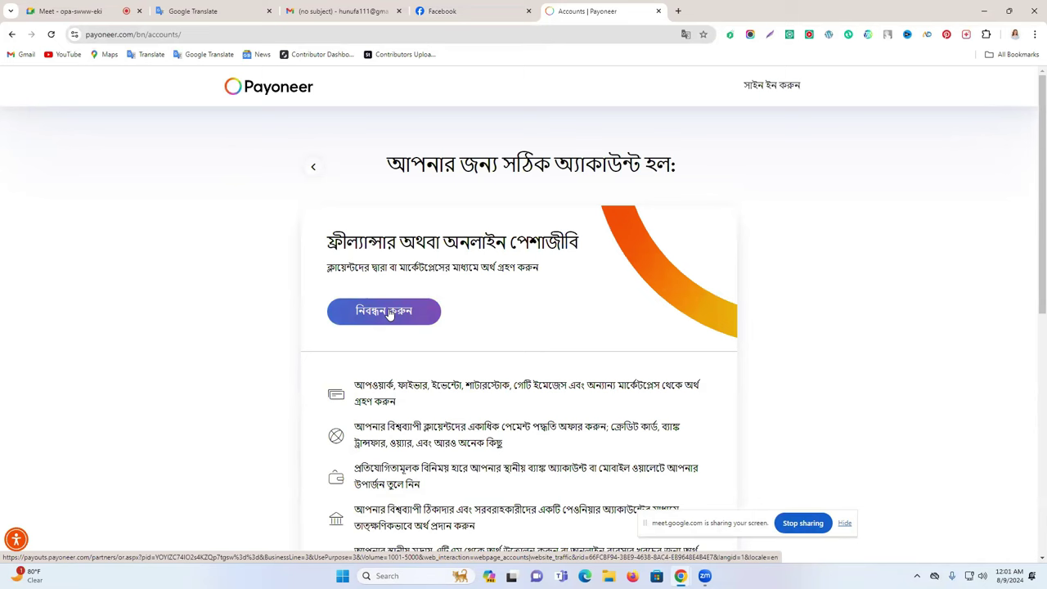
left_click(686, 35)
left_click(625, 56)
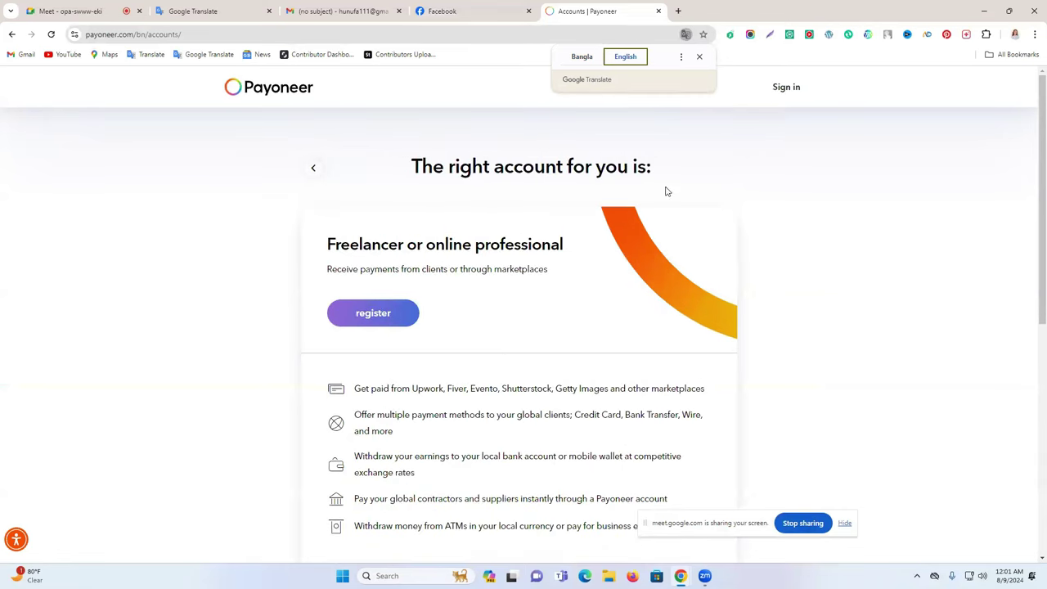
Start the freelancer registration, choosing 'No, my business isn't registered' on Getting Started
left_click(378, 320)
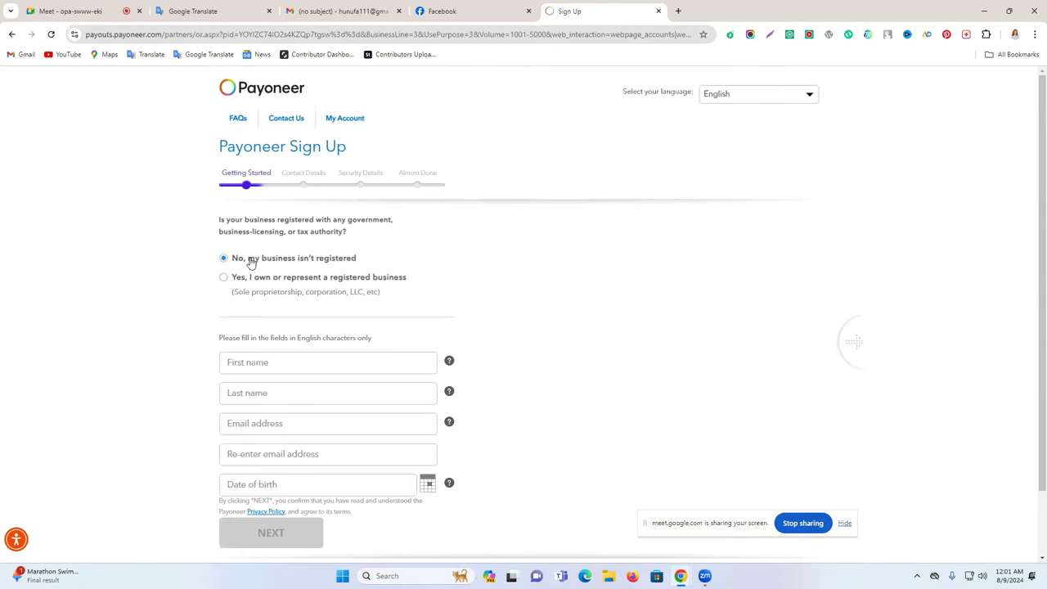
left_click(222, 277)
left_click(223, 258)
scroll(286, 323, "down", 2)
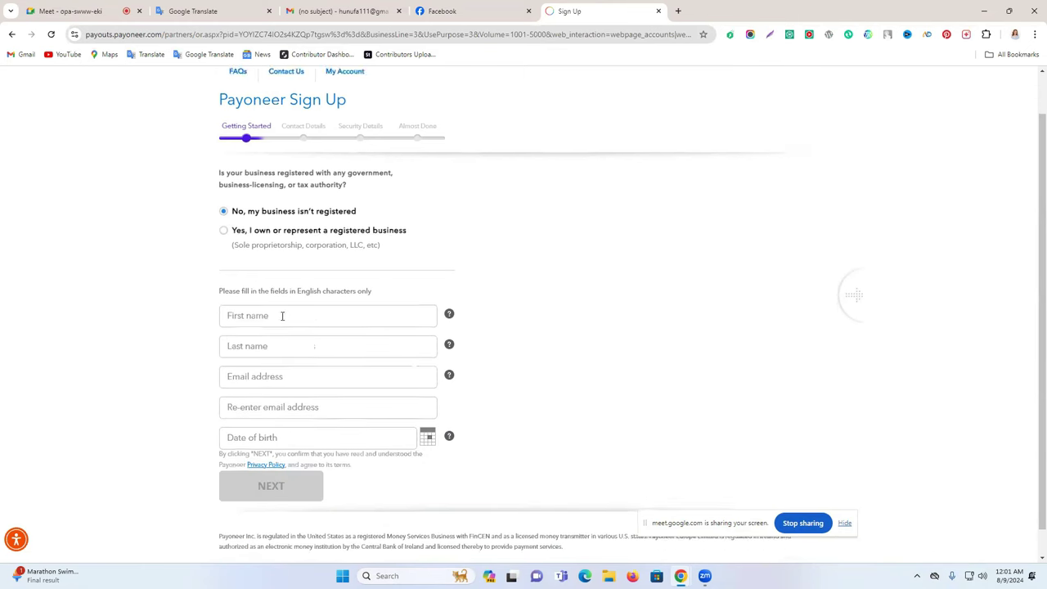
left_click(276, 292)
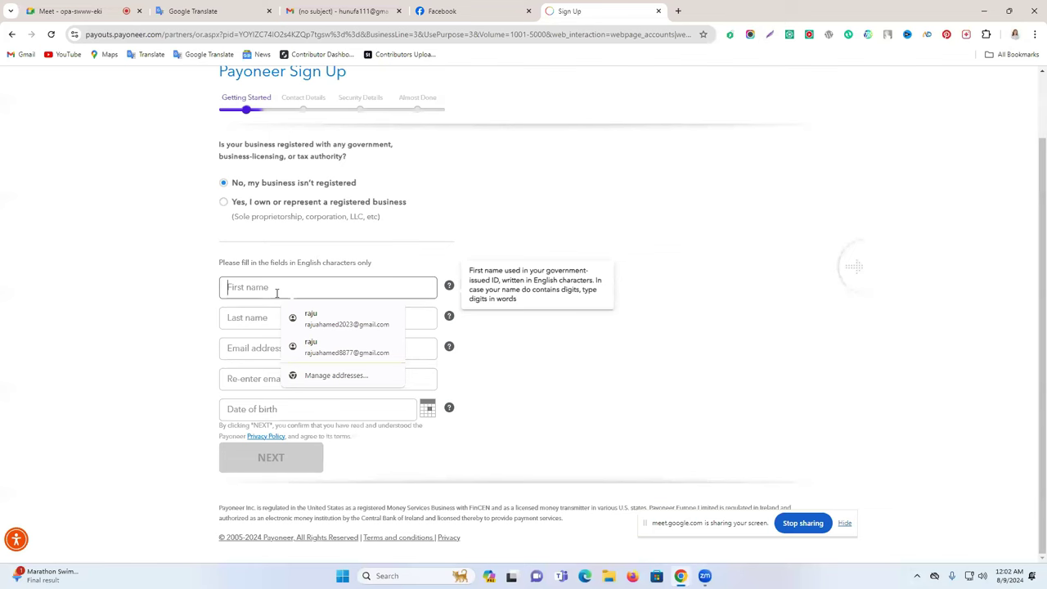
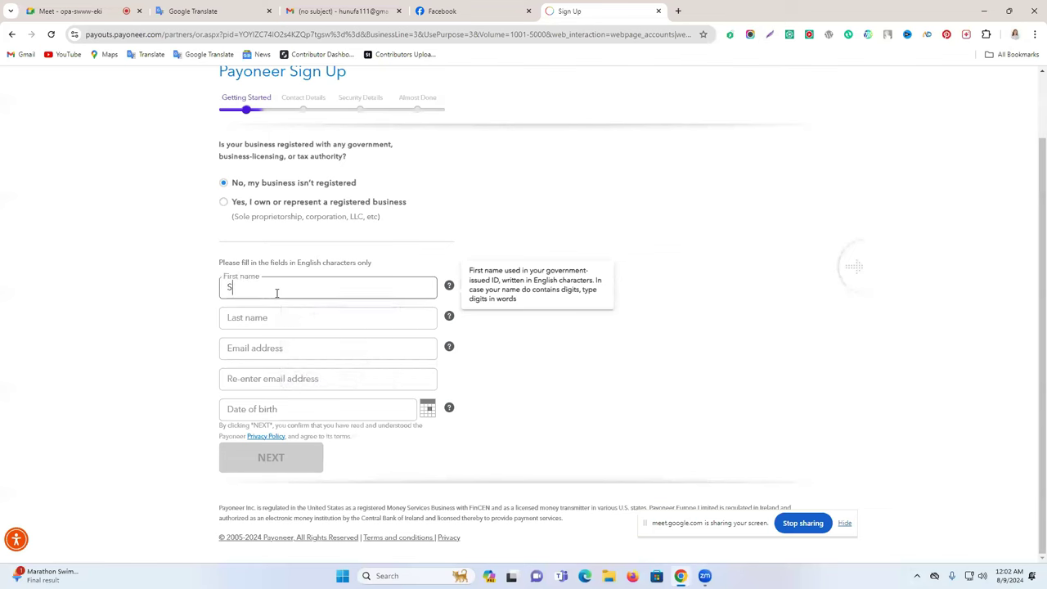
Enter the applicant's first and last name, then switch over to Microsoft Edge
left_click(267, 323)
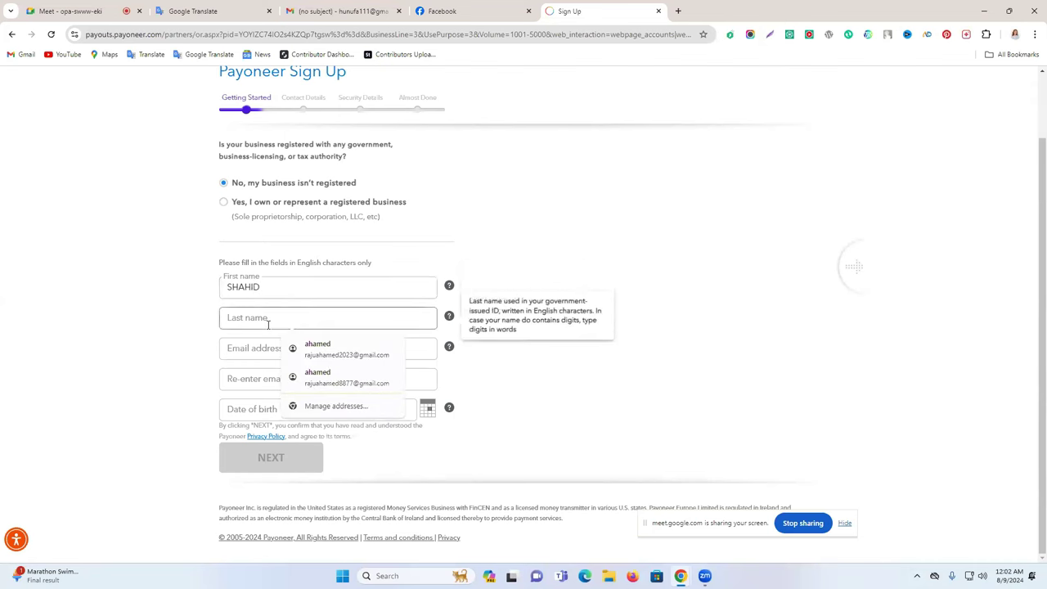
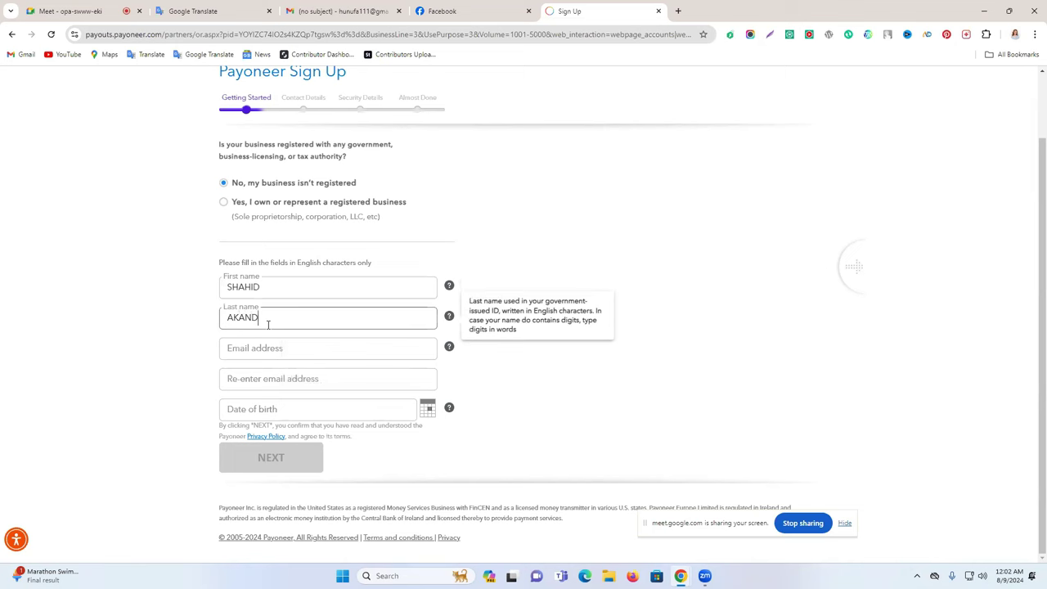
left_click(231, 356)
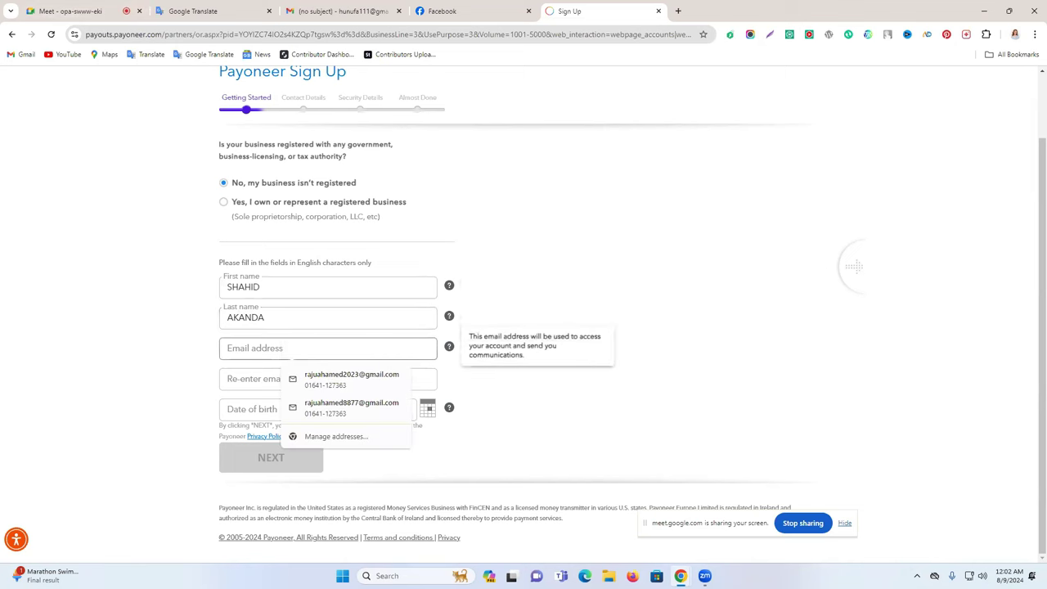
left_click(584, 575)
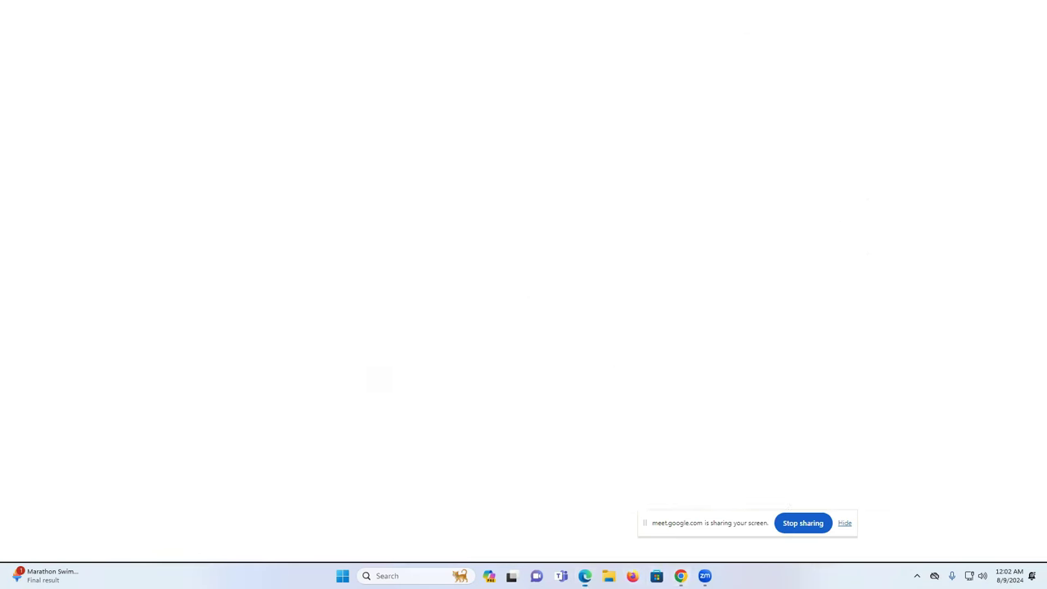
Search for gmail in Edge and open the Gmail inbox
left_click(376, 27)
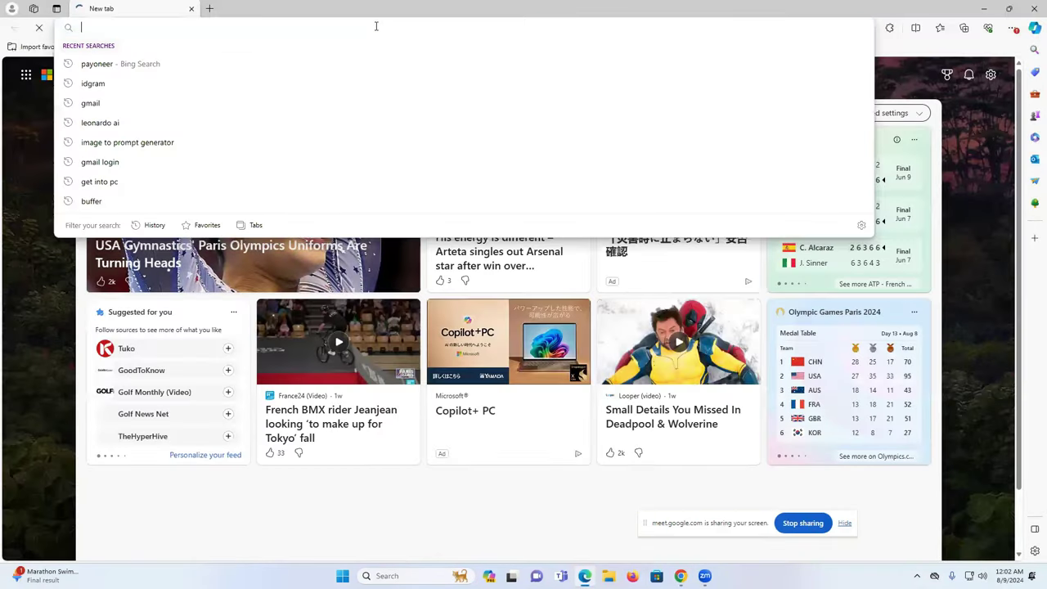
type("gmail")
key("Return")
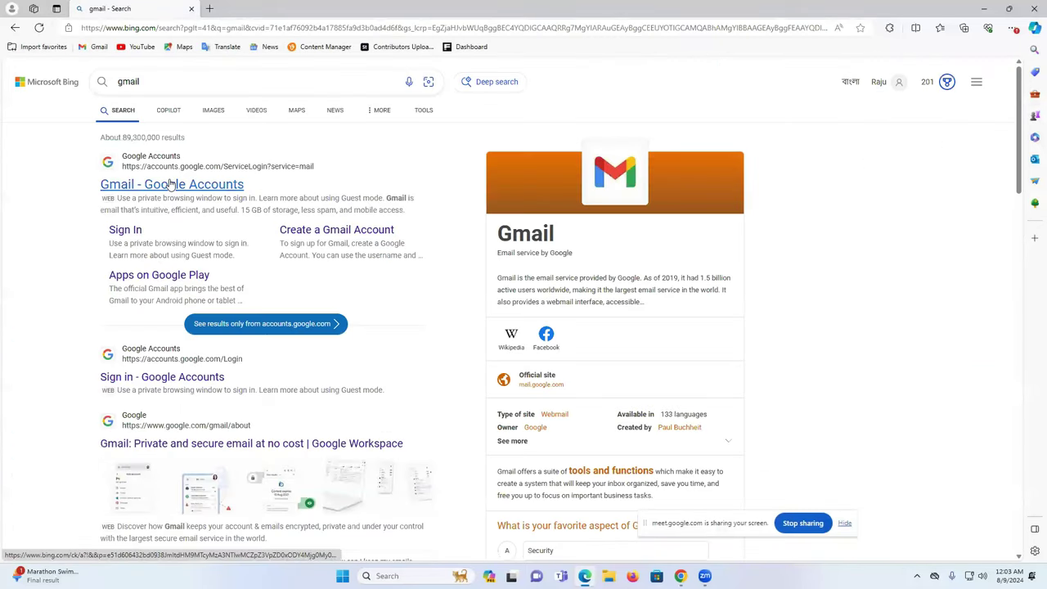
left_click(170, 186)
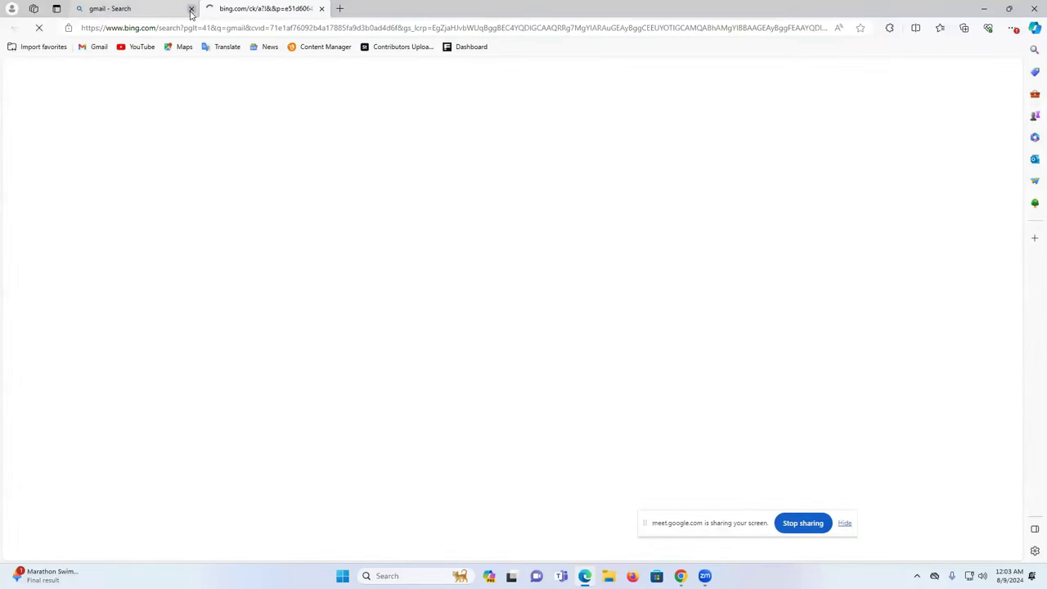
left_click(191, 8)
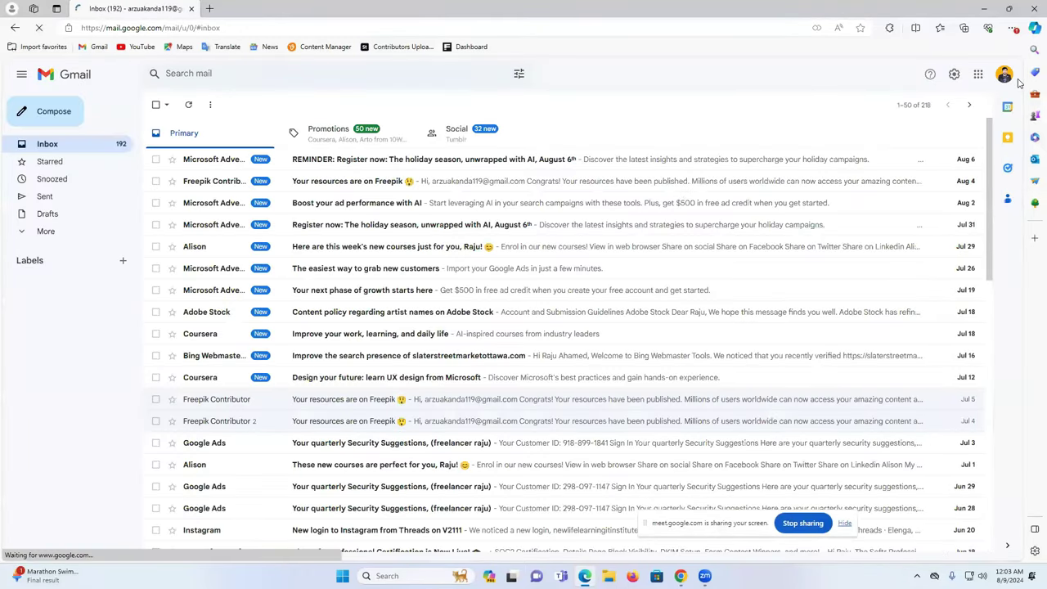
Copy the Gmail account's e-mail address and paste it into Payoneer's Email address field
left_click(1004, 73)
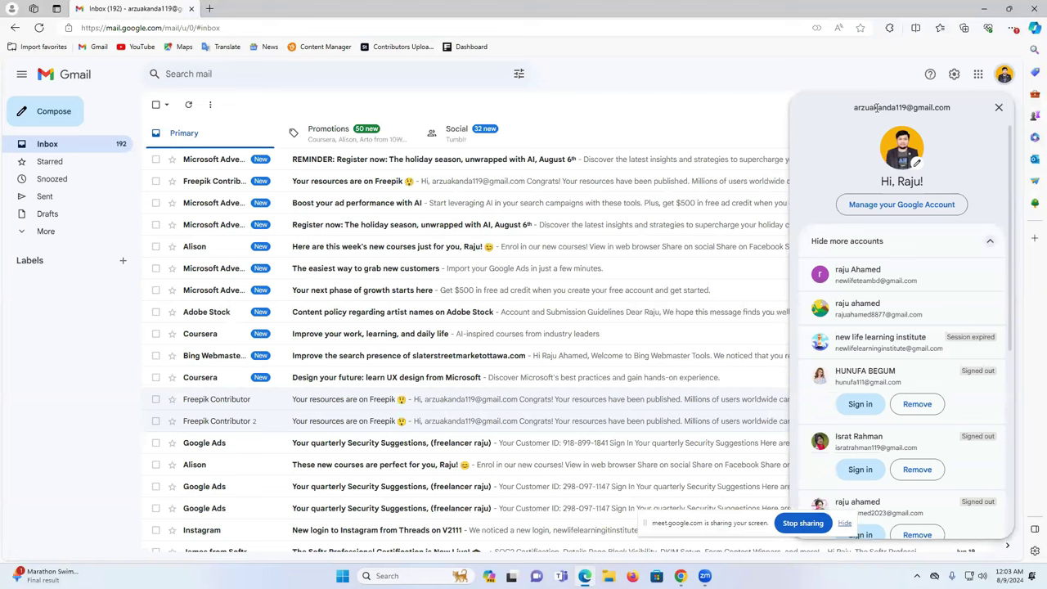
triple_click(883, 107)
key("ctrl+c")
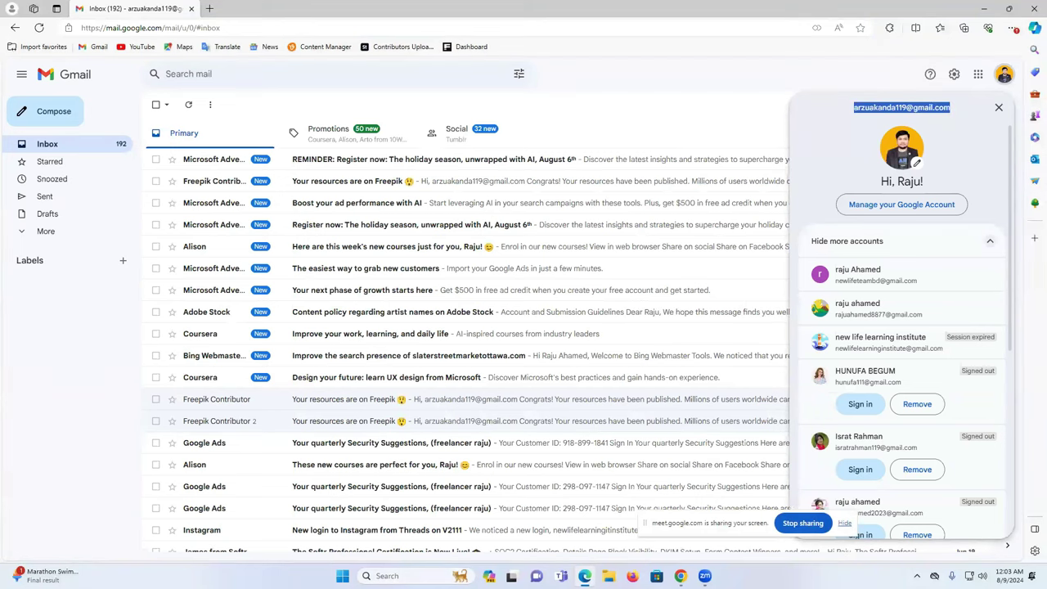
left_click(680, 575)
left_click(642, 545)
left_click(303, 357)
key("ctrl+v")
left_click(262, 392)
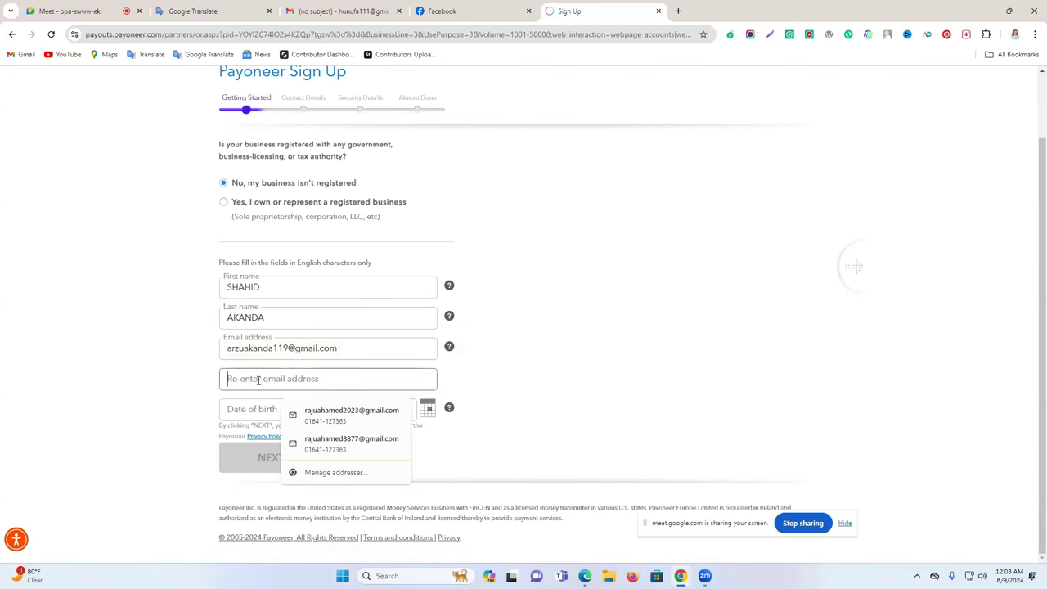
key("ctrl+v")
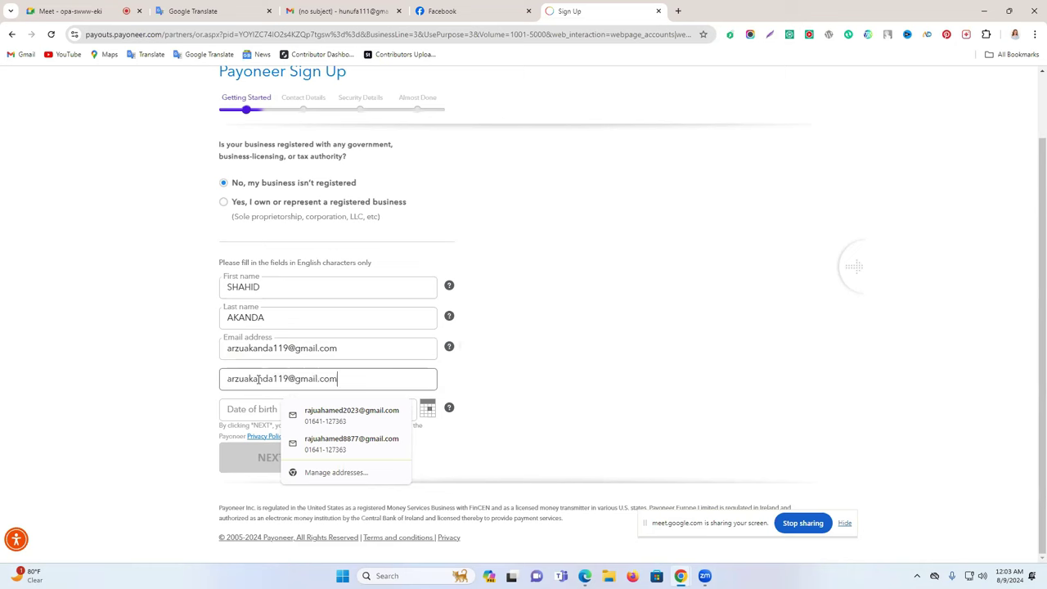
left_click(270, 413)
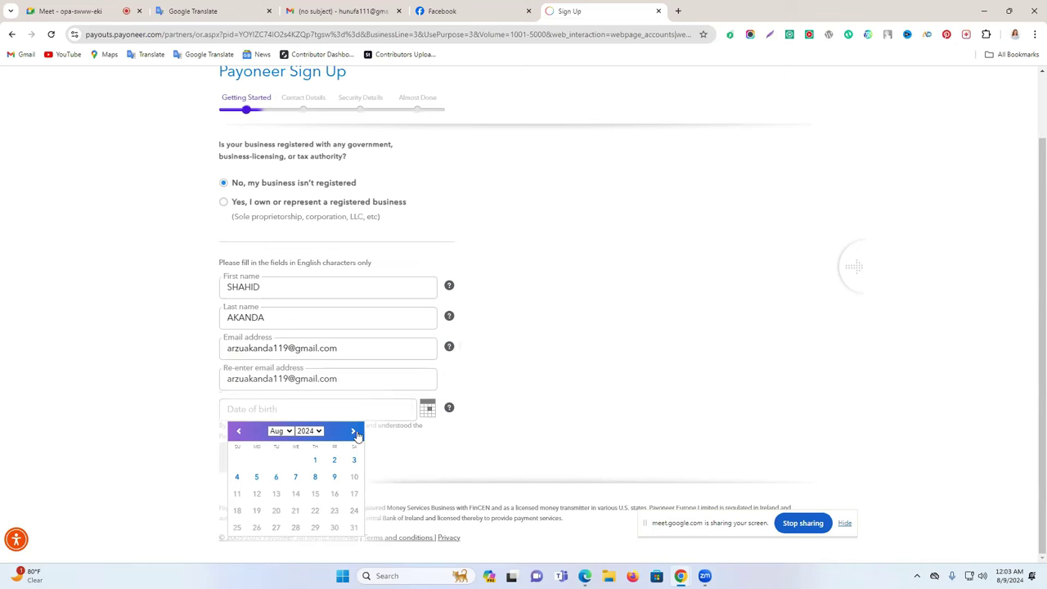
left_click(311, 430)
scroll(305, 370, "up", 5)
scroll(305, 370, "up", 5)
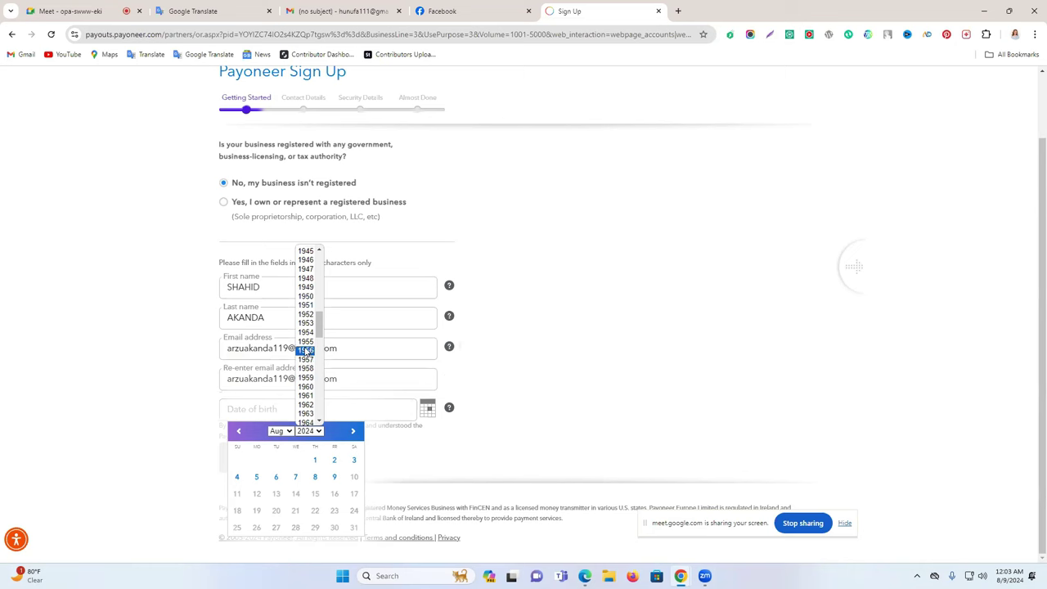
scroll(305, 337, "down", 4)
scroll(305, 334, "down", 4)
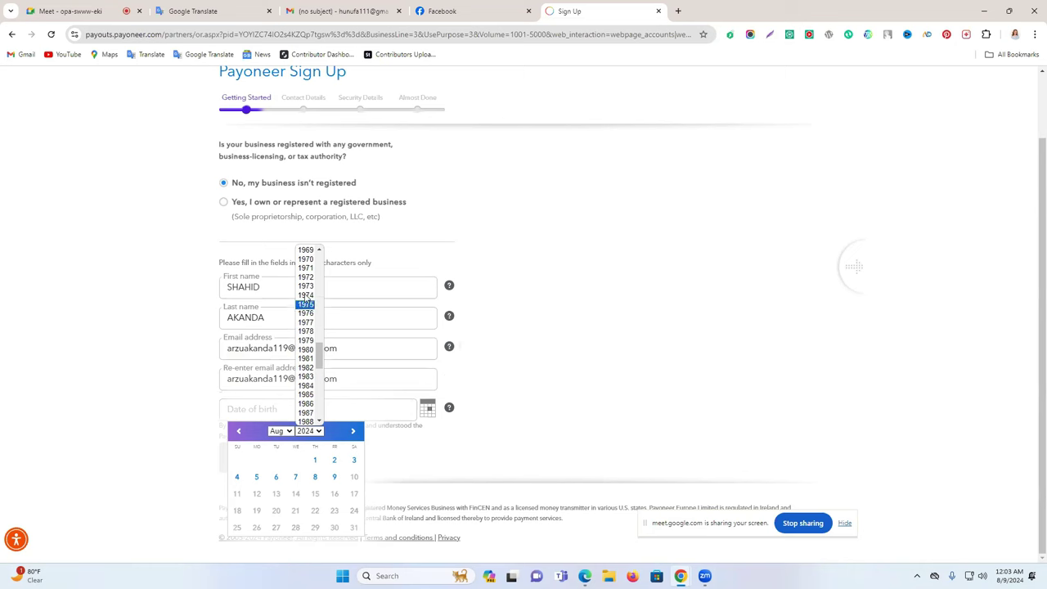
left_click(306, 250)
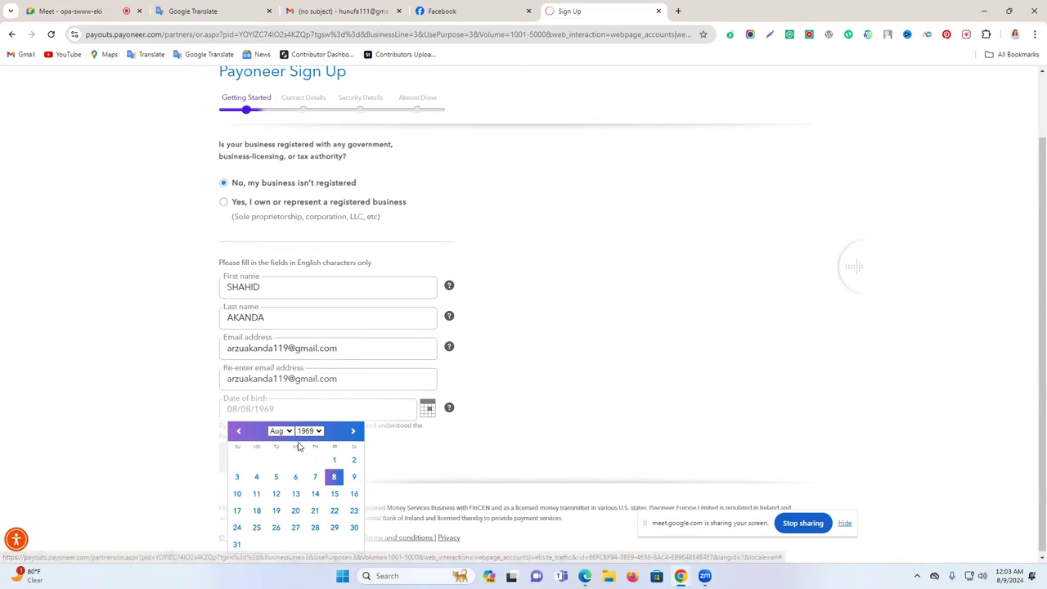
left_click(284, 432)
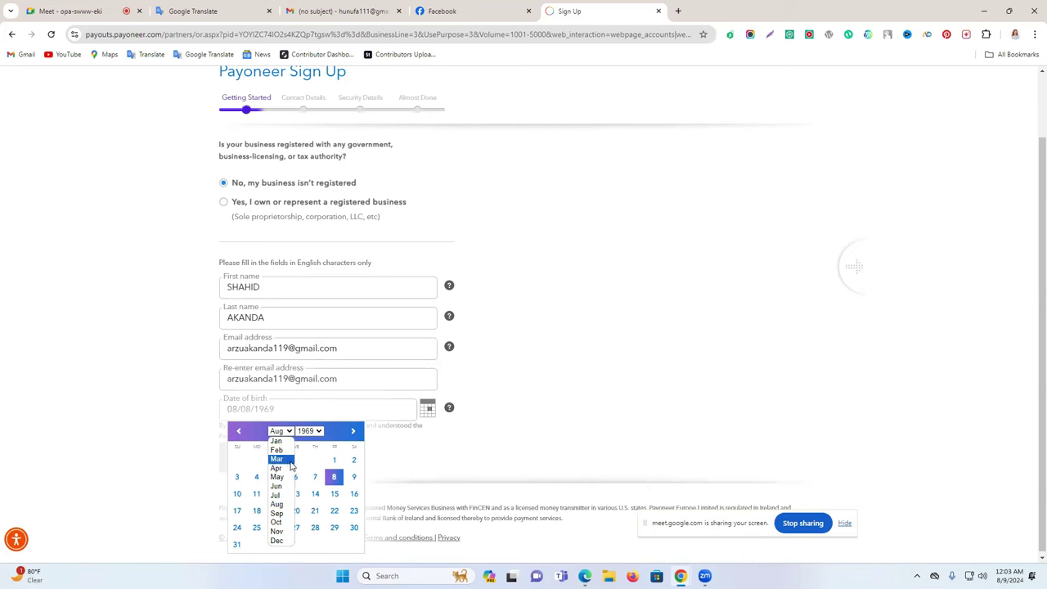
left_click(288, 461)
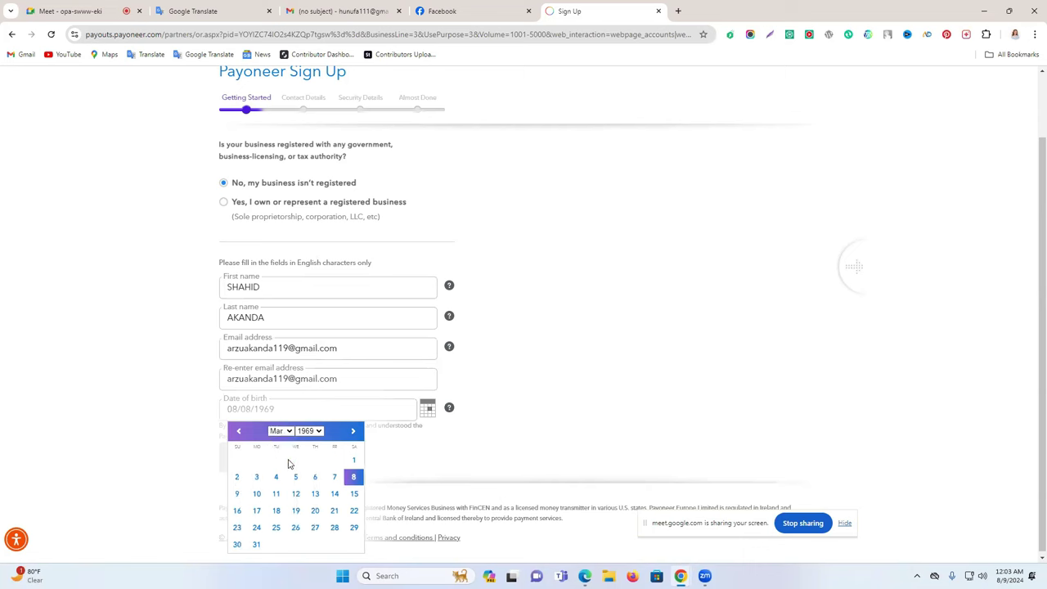
left_click(315, 512)
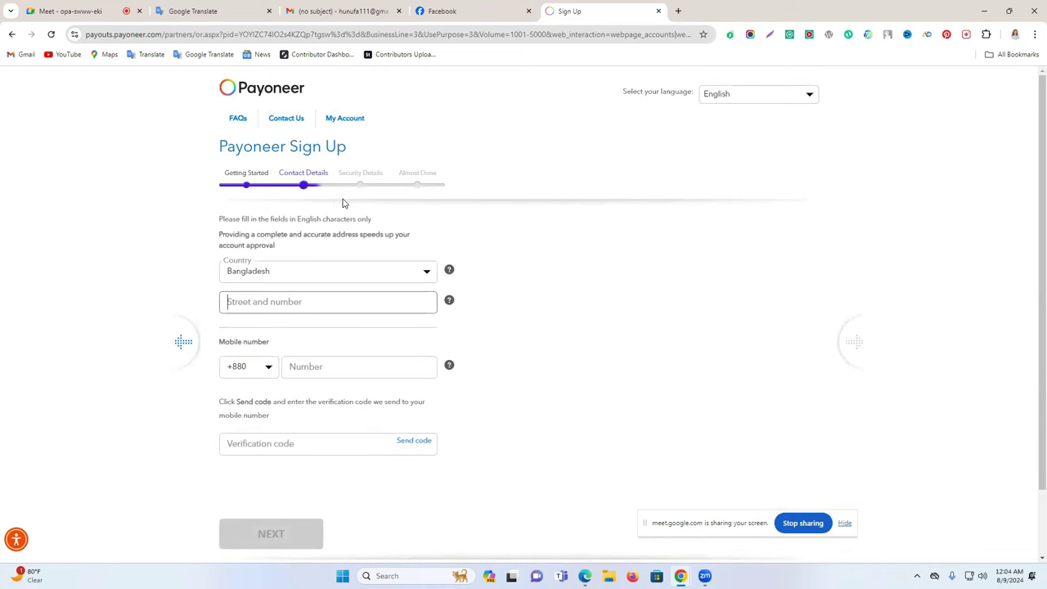
Keep Bangladesh as the country and type the street, town and district address
left_click(314, 270)
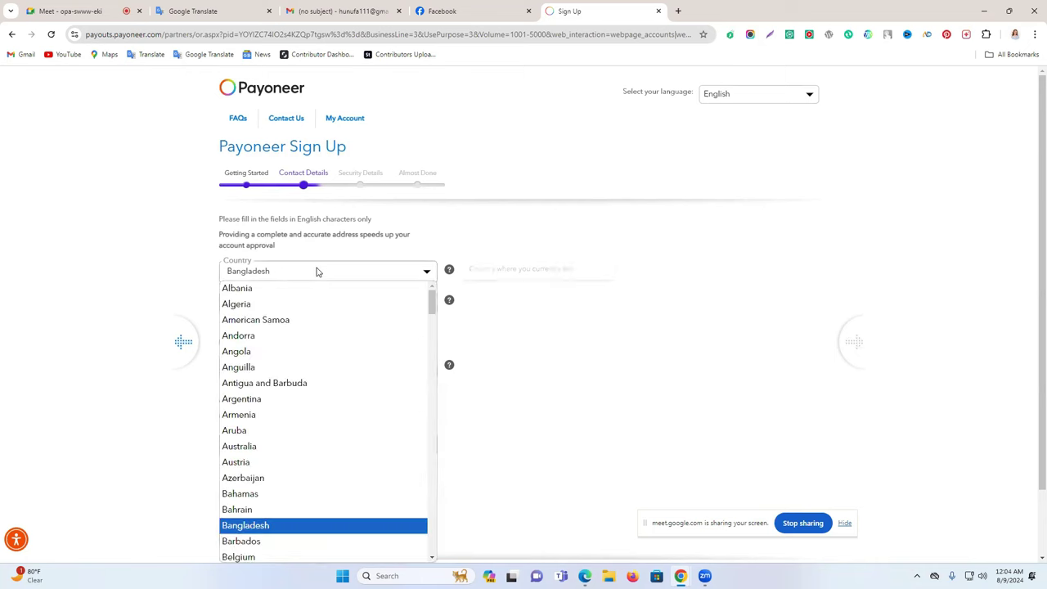
left_click(286, 527)
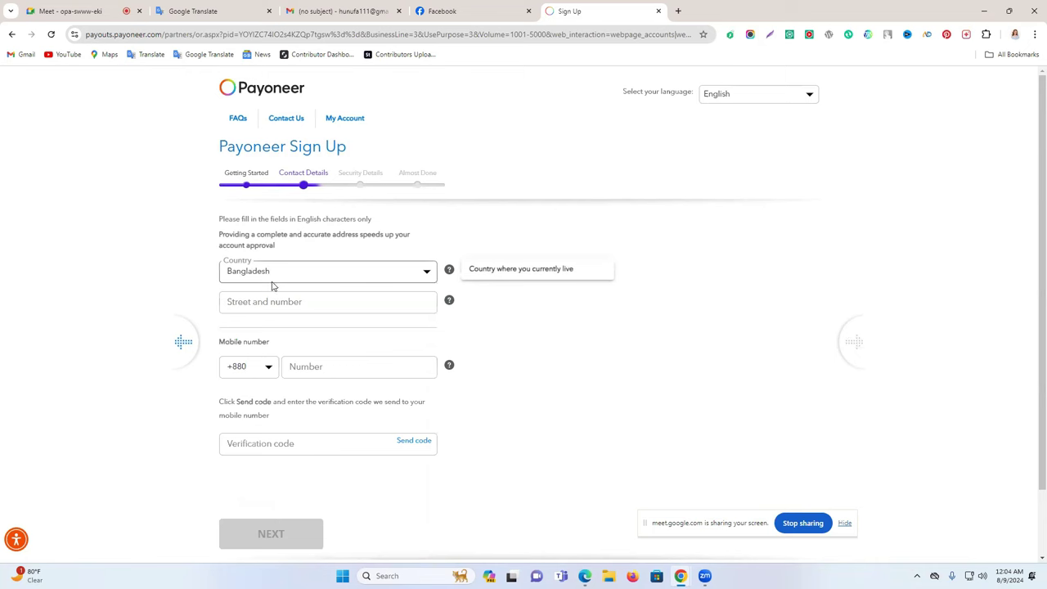
left_click(274, 300)
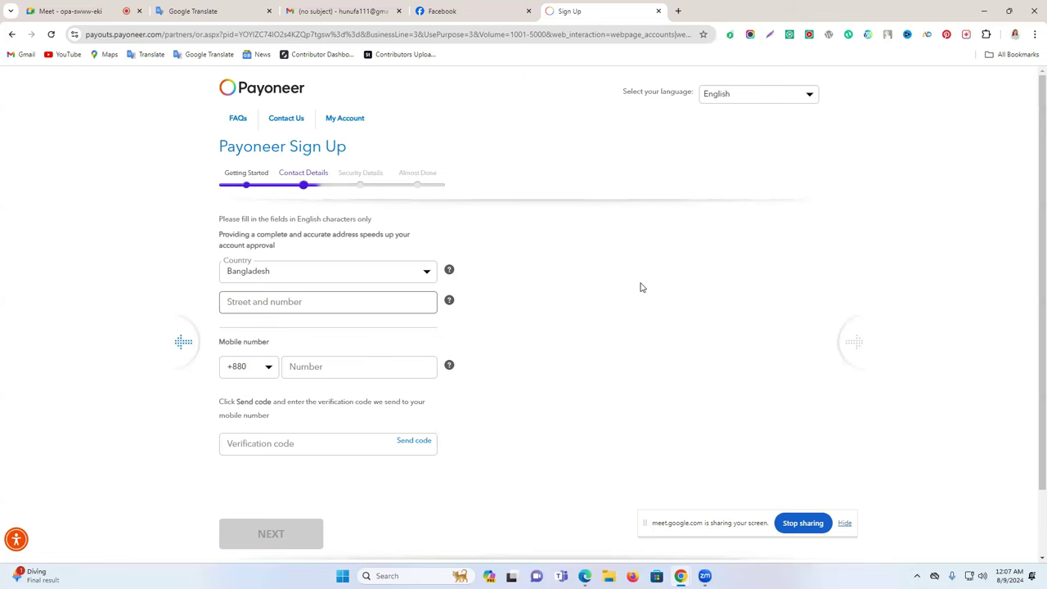
left_click(299, 294)
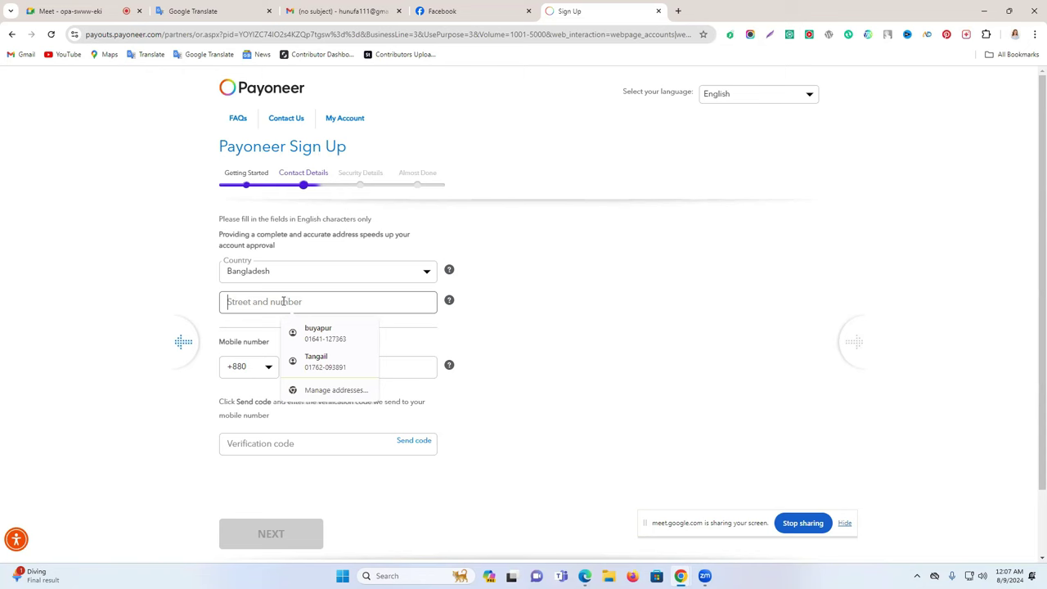
type("J")
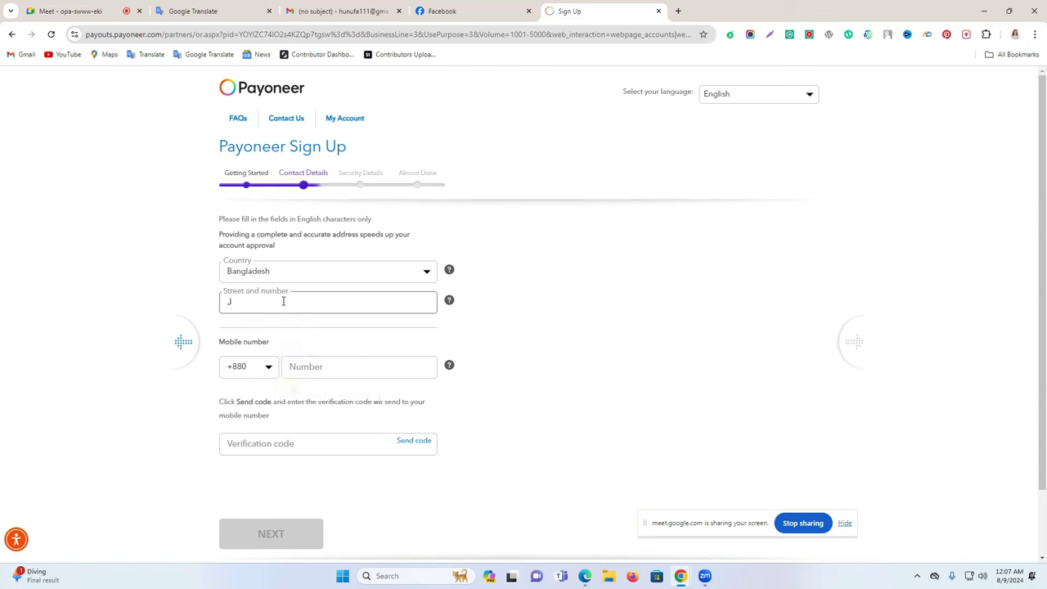
type("U")
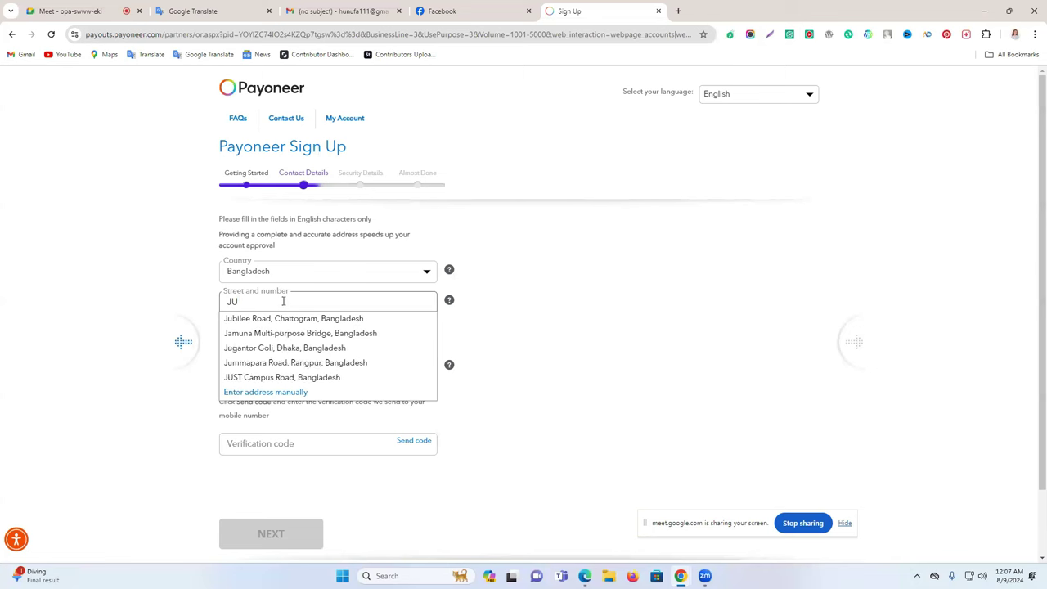
type("N")
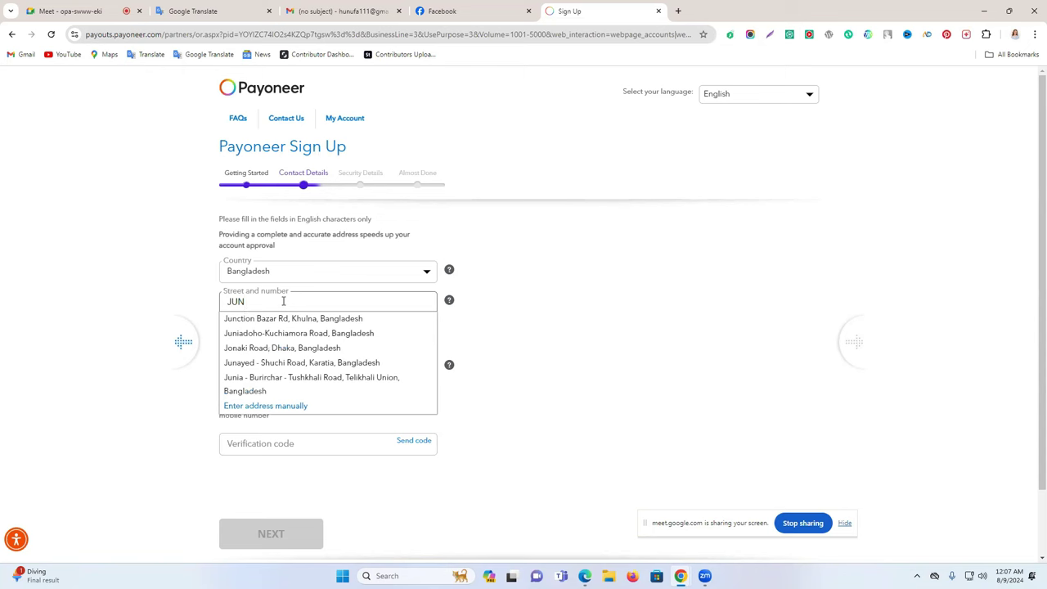
key("BackSpace")
key("BackSpace")
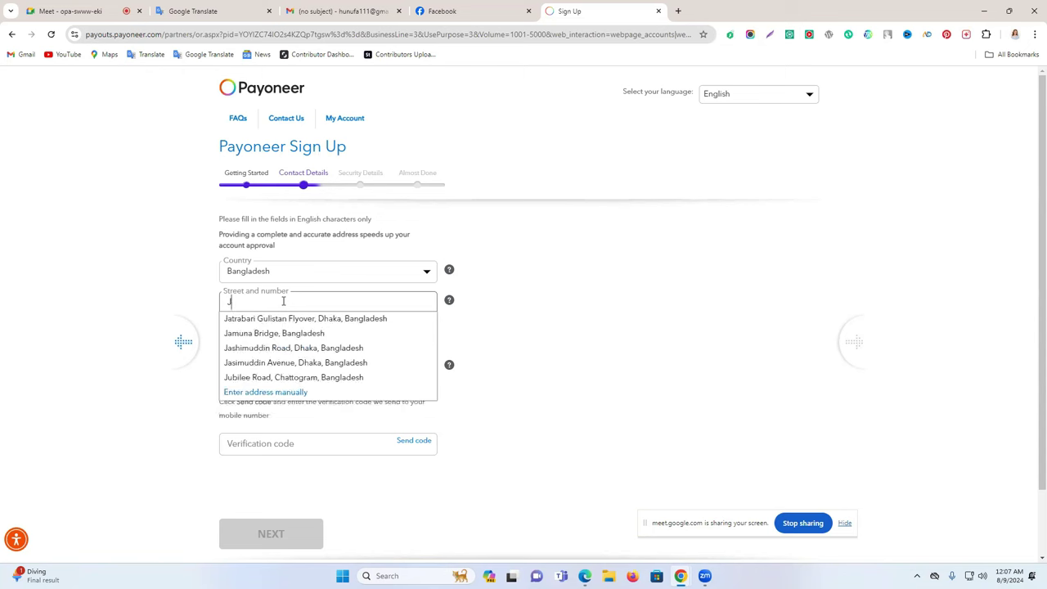
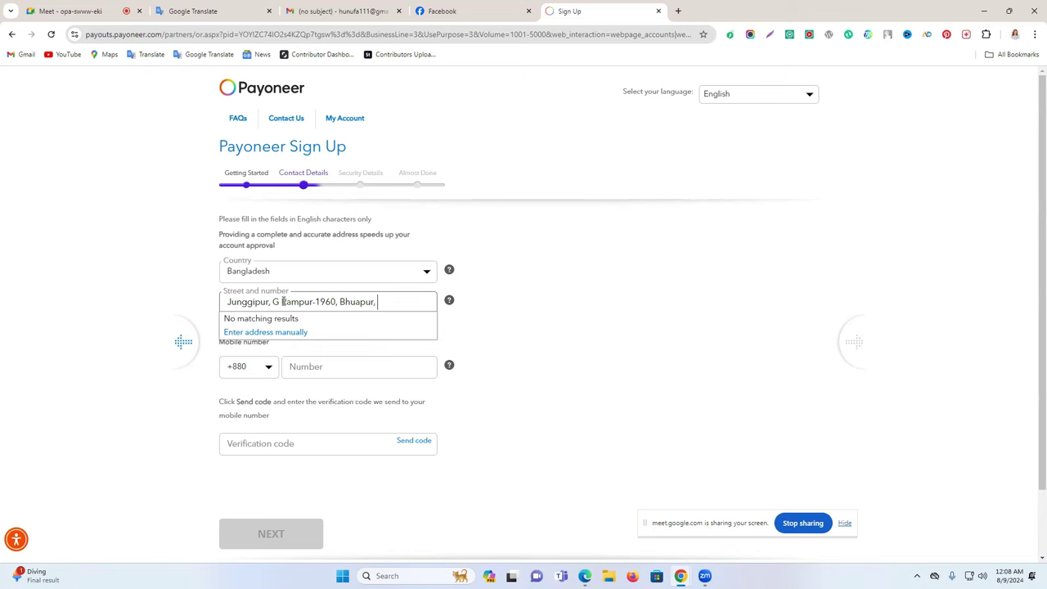
Clear the street address and retype it with the town name spelled correctly
left_click(507, 327)
left_click(351, 308)
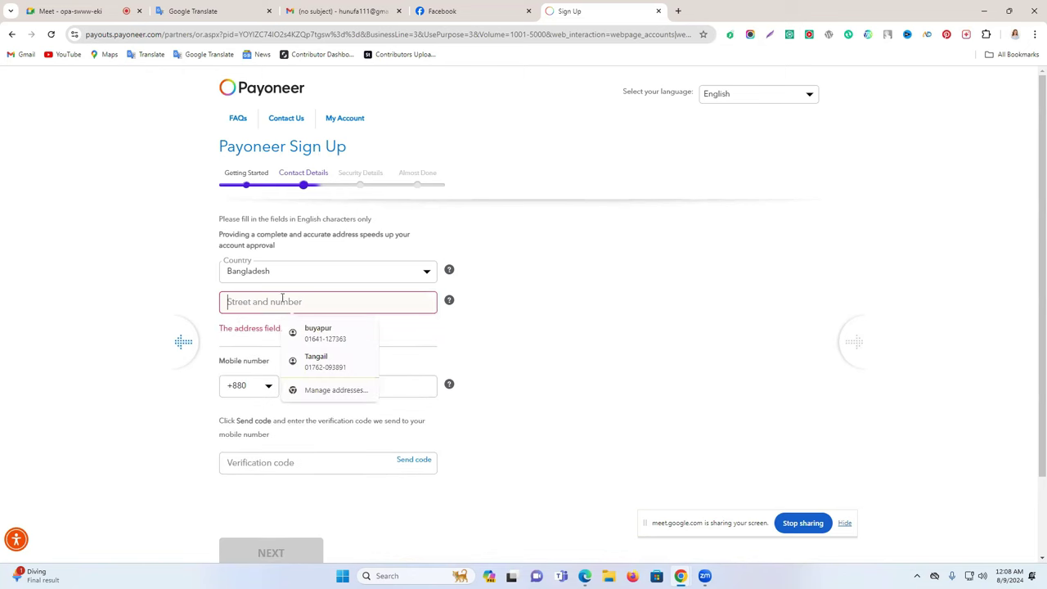
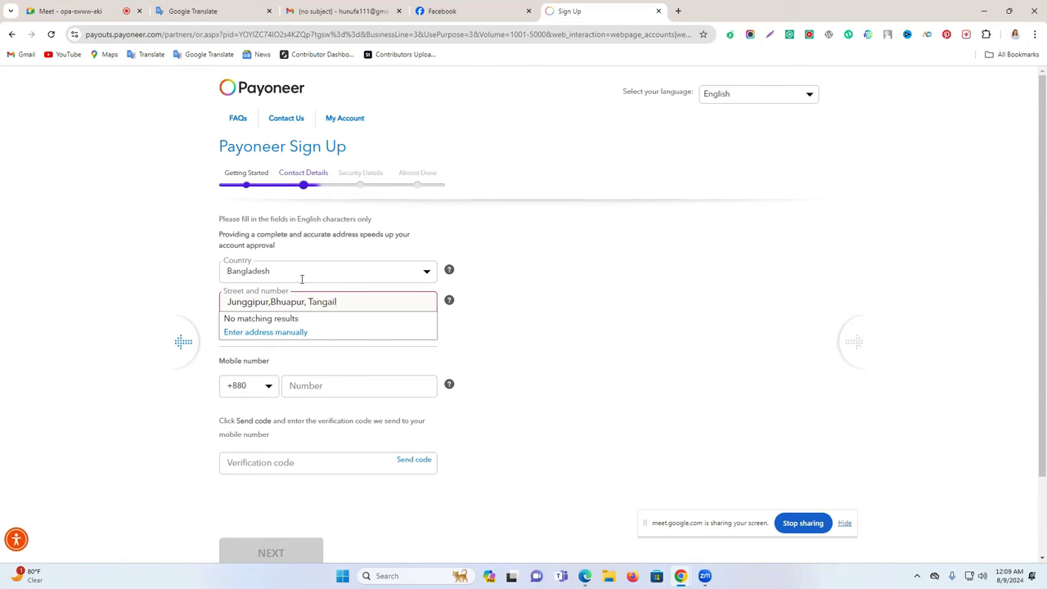
Switch to manual address entry and cut the city name out of the street field
left_click(254, 333)
left_click(276, 331)
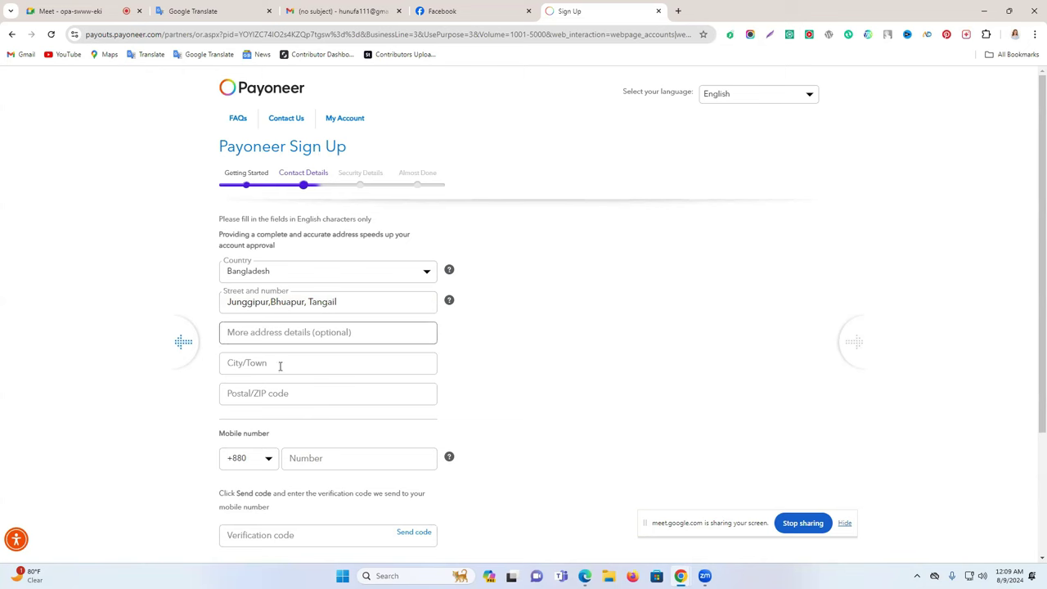
left_click(280, 366)
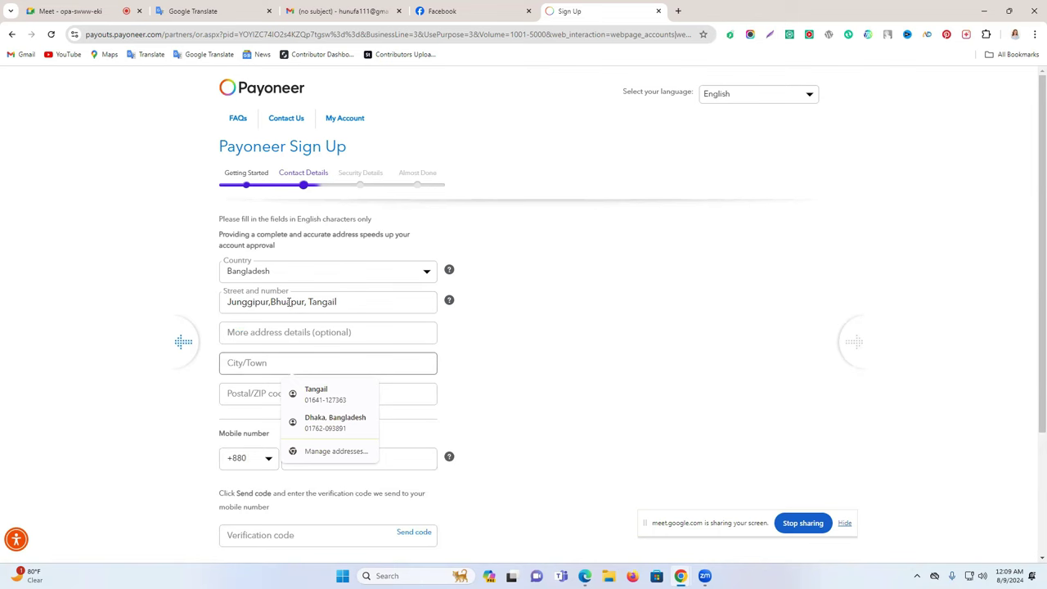
double_click(322, 302)
right_click(321, 301)
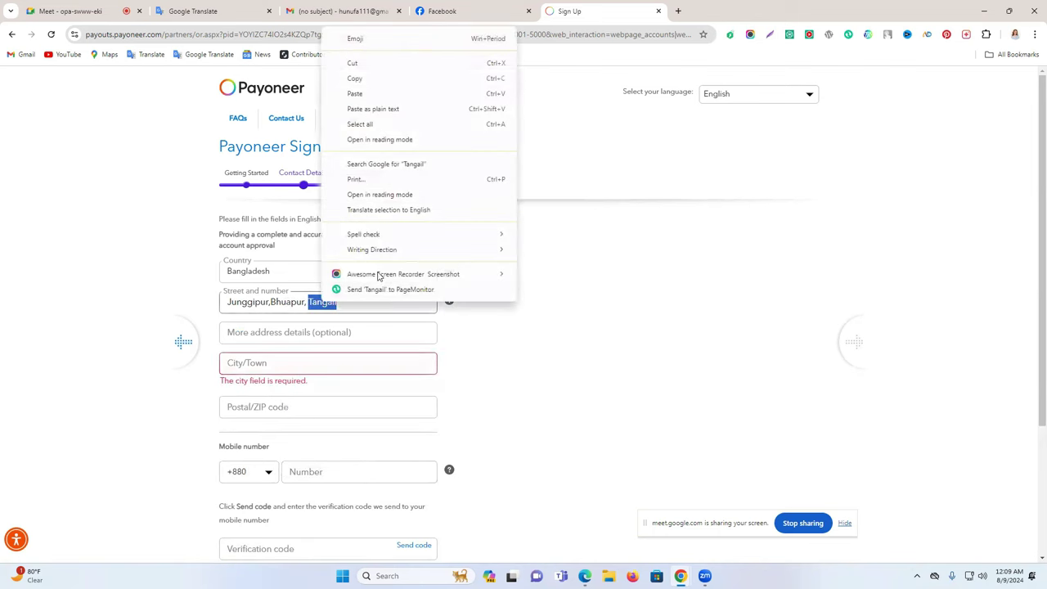
left_click(372, 63)
key("BackSpace")
key("BackSpace")
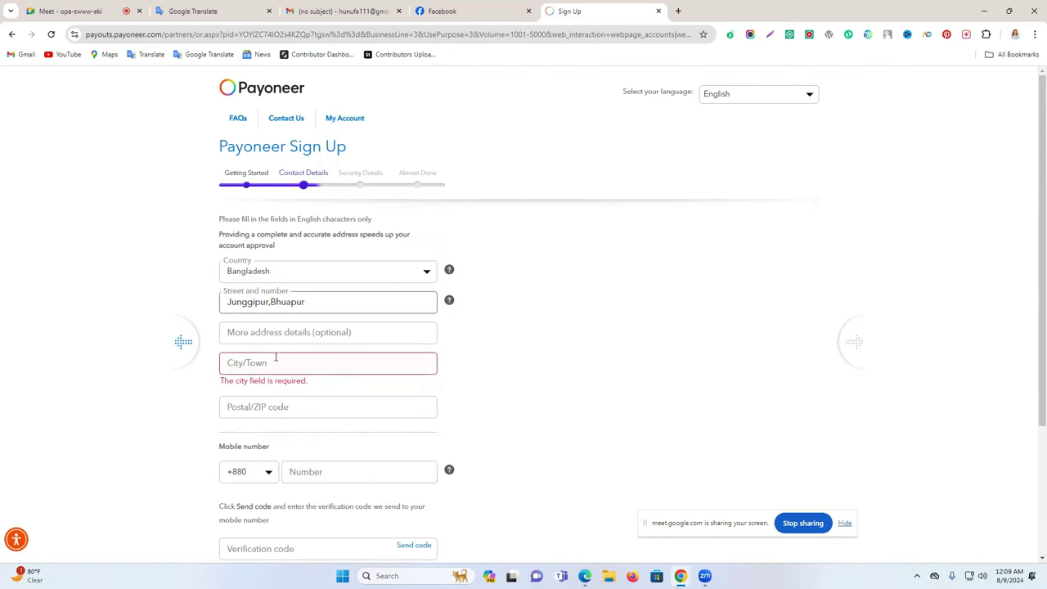
key("ctrl+v")
key("BackSpace")
key("BackSpace")
key("BackSpace")
key("BackSpace")
key("BackSpace")
key("BackSpace")
key("BackSpace")
Enter the city in City/Town and fill the postal code from the saved autofill entry
left_click(280, 368)
type("Tangail")
left_click(483, 367)
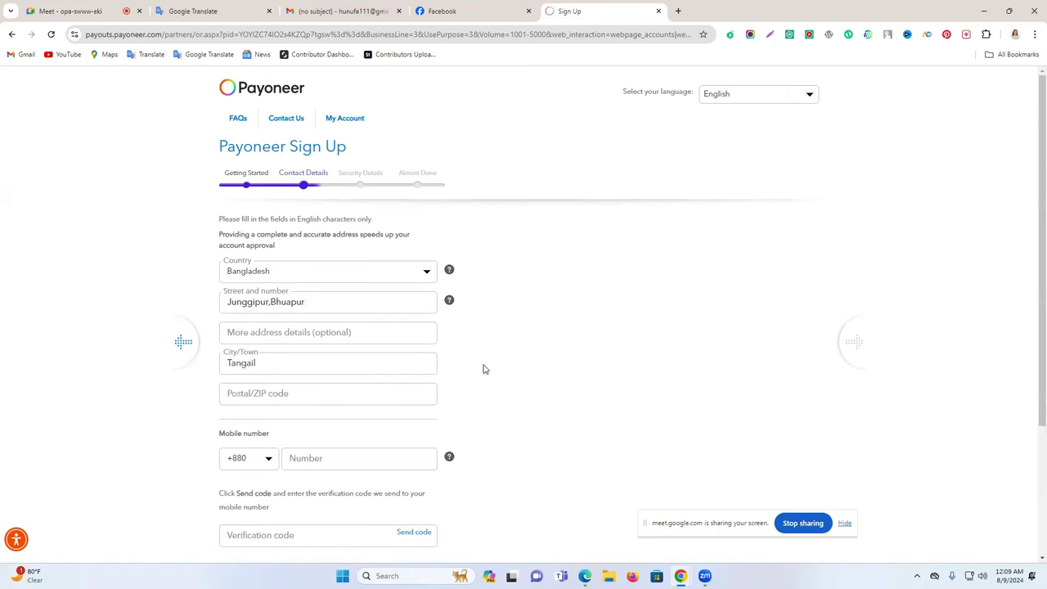
left_click(298, 394)
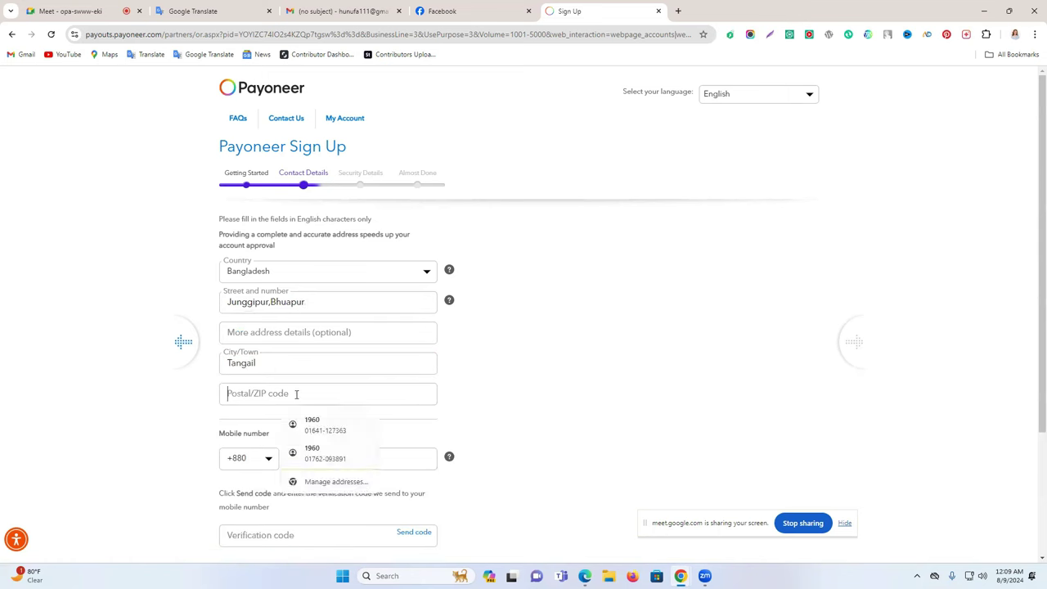
left_click(331, 426)
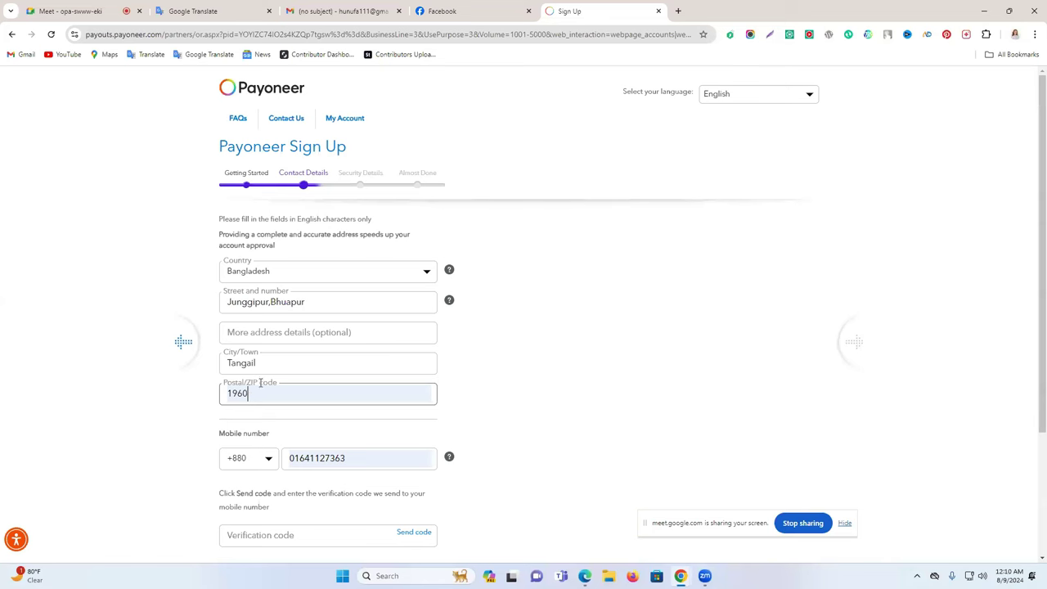
Overwrite the autofilled mobile number with the applicant's new phone number
double_click(328, 456)
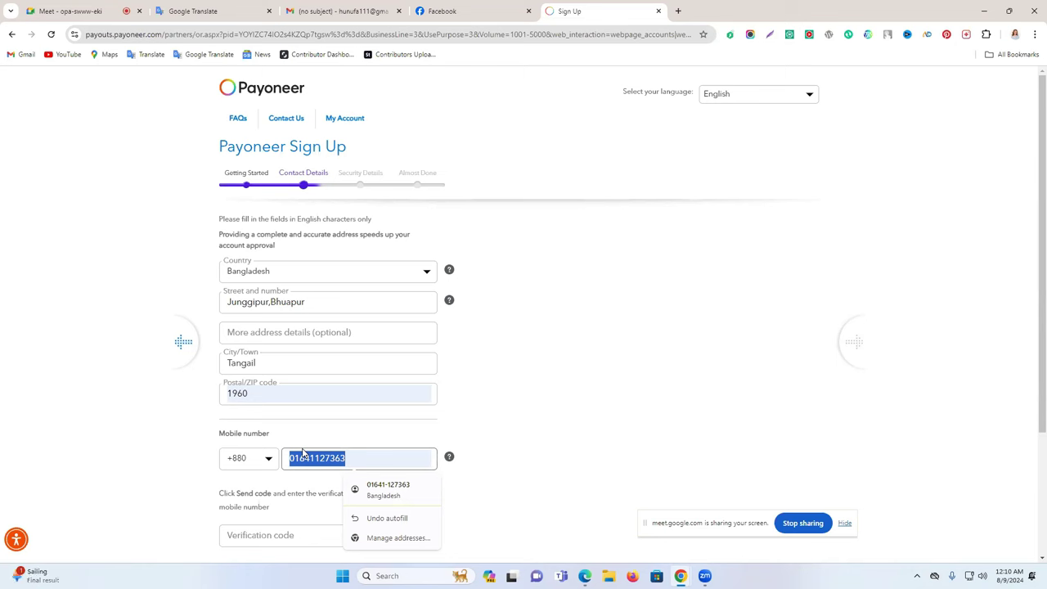
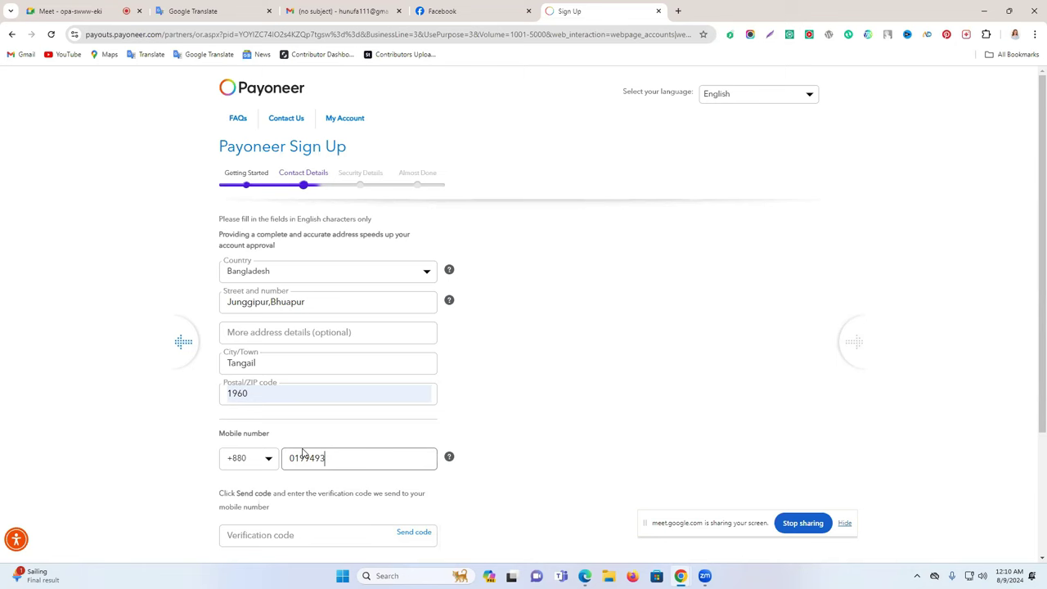
scroll(327, 463, "down", 2)
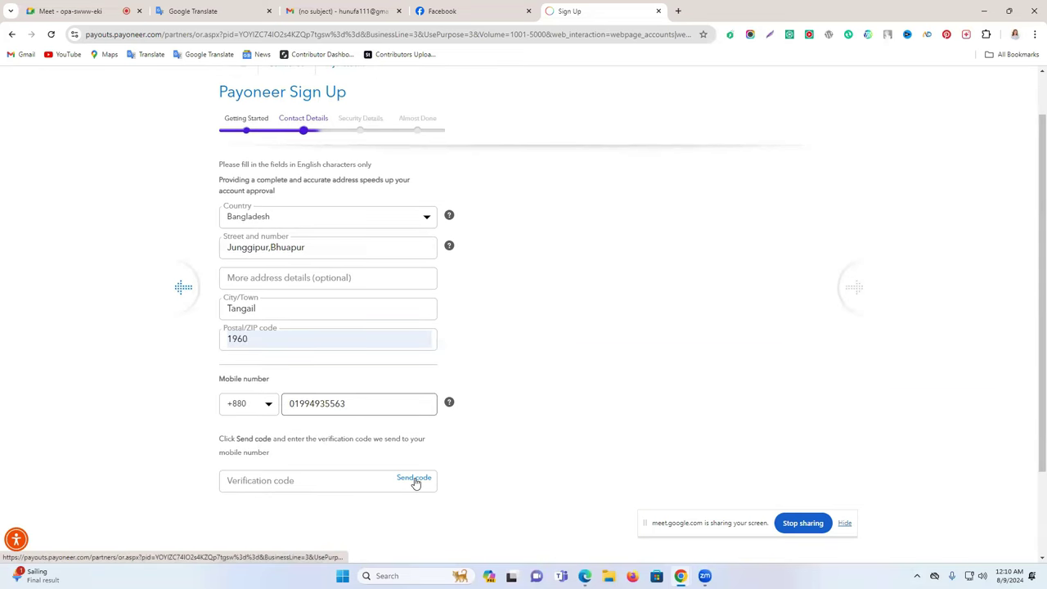
scroll(424, 449, "down", 3)
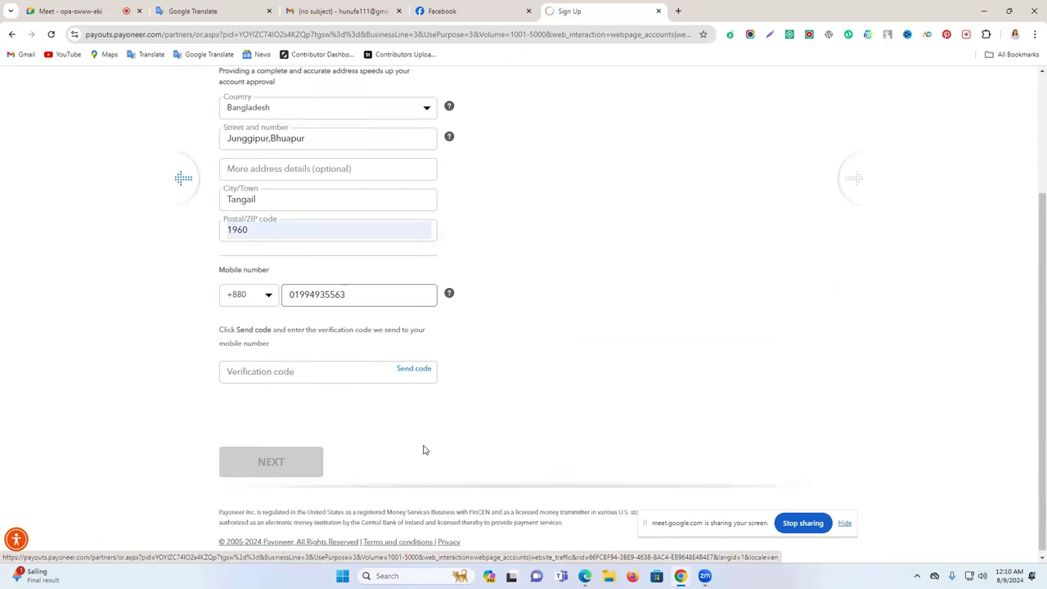
Verify the phone with the SMS code, advance to Security Details, then go to Google Translate
left_click(412, 371)
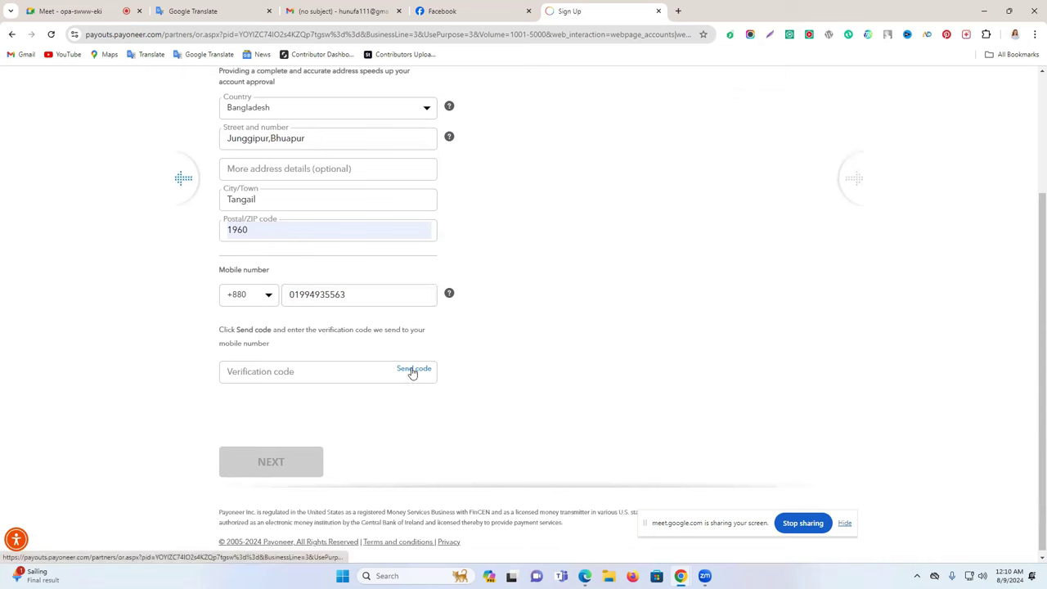
left_click(357, 374)
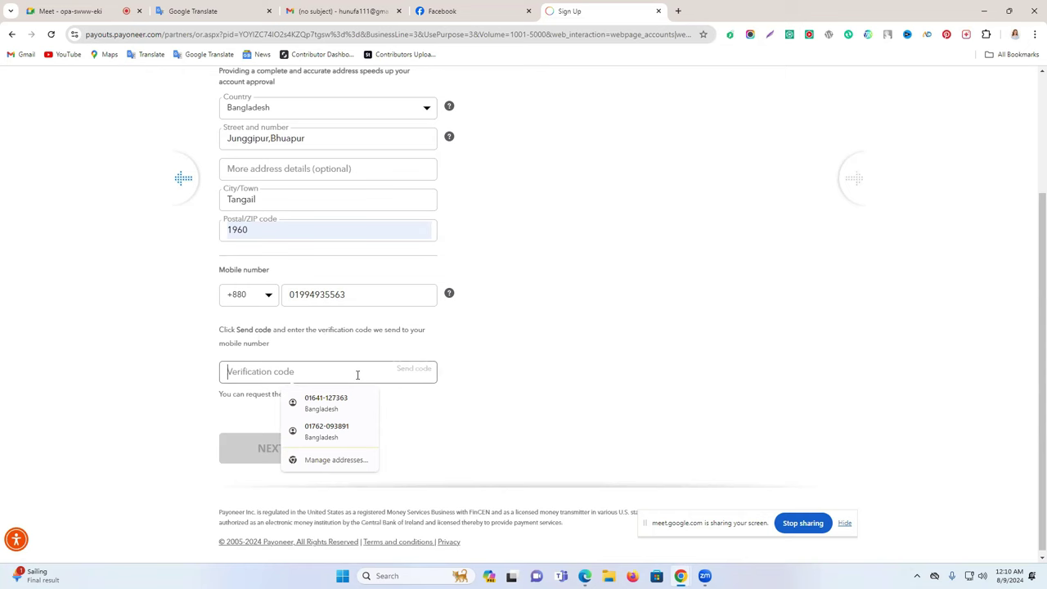
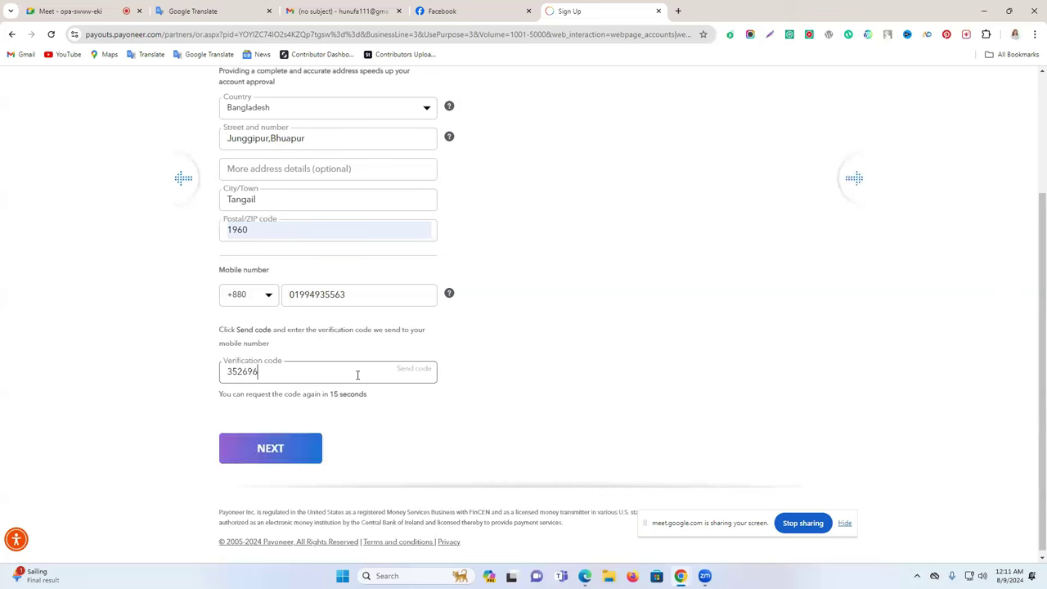
left_click(296, 454)
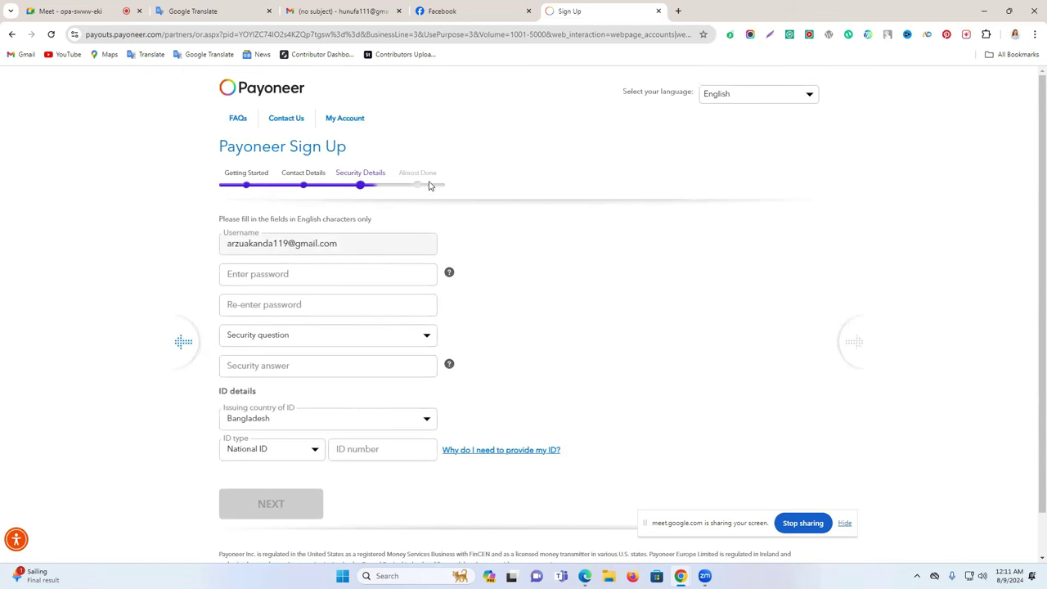
left_click(273, 279)
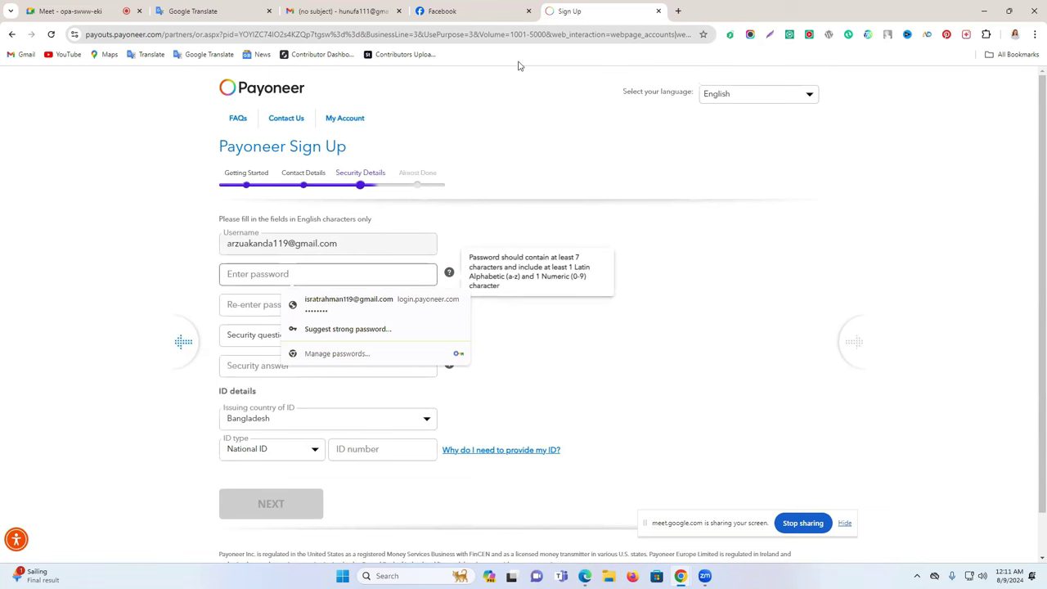
left_click(195, 10)
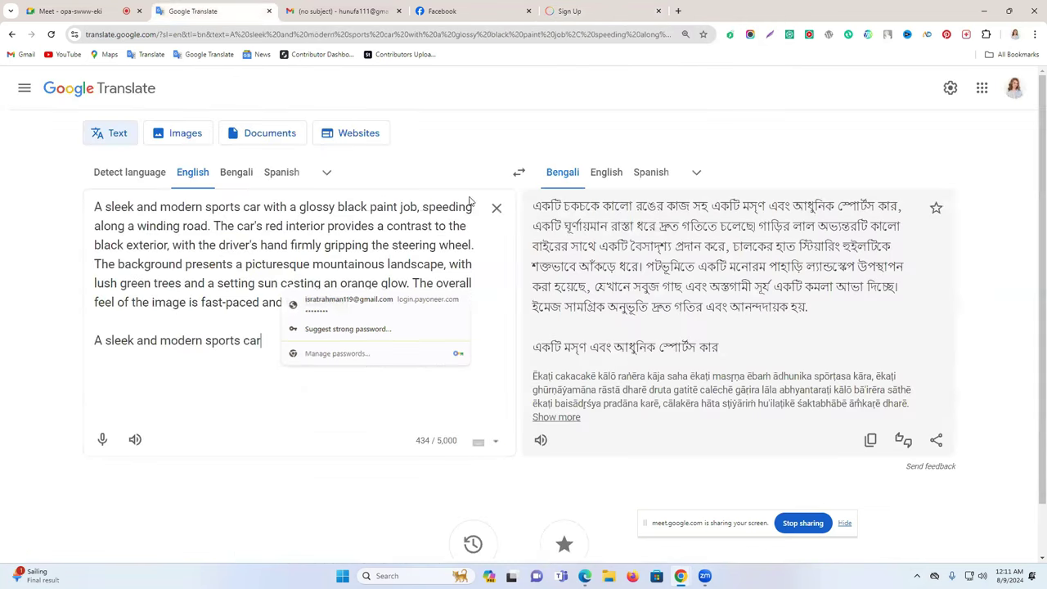
Replace Google Translate's sample text with a draft password string, select it, and return to the Sign Up tab
left_click(496, 209)
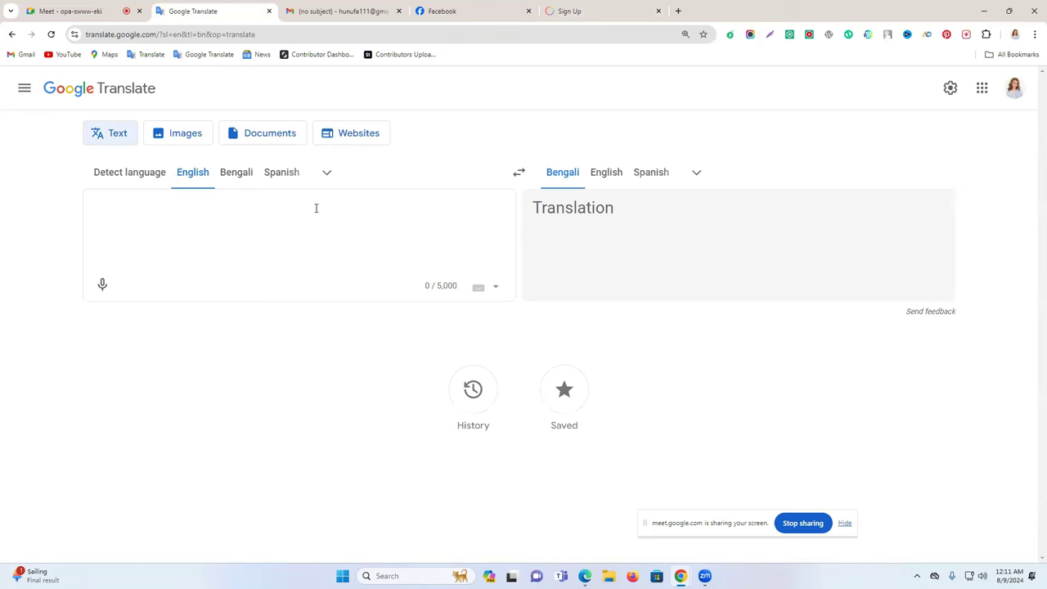
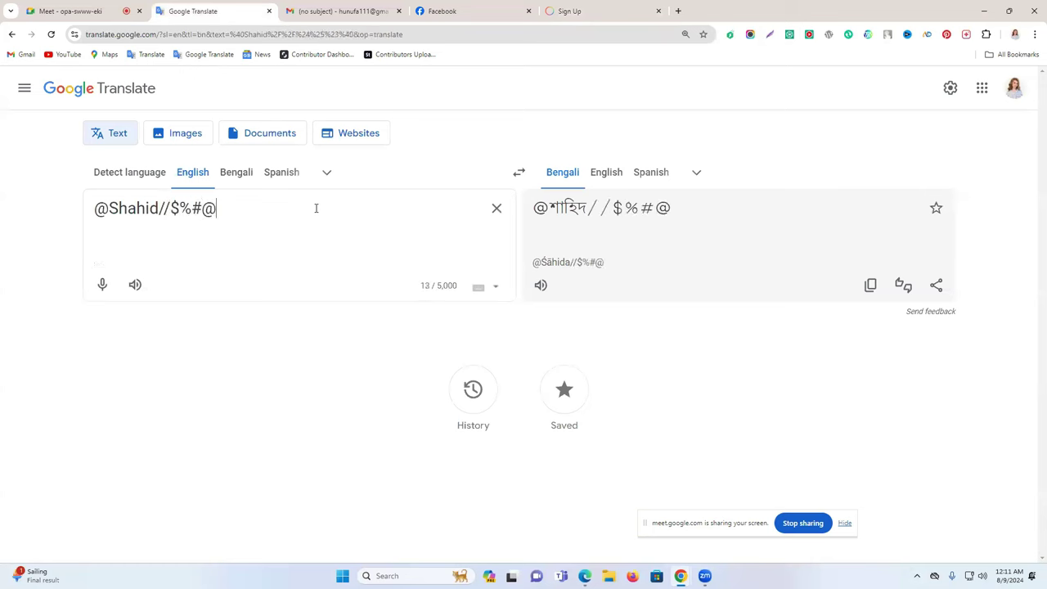
triple_click(169, 208)
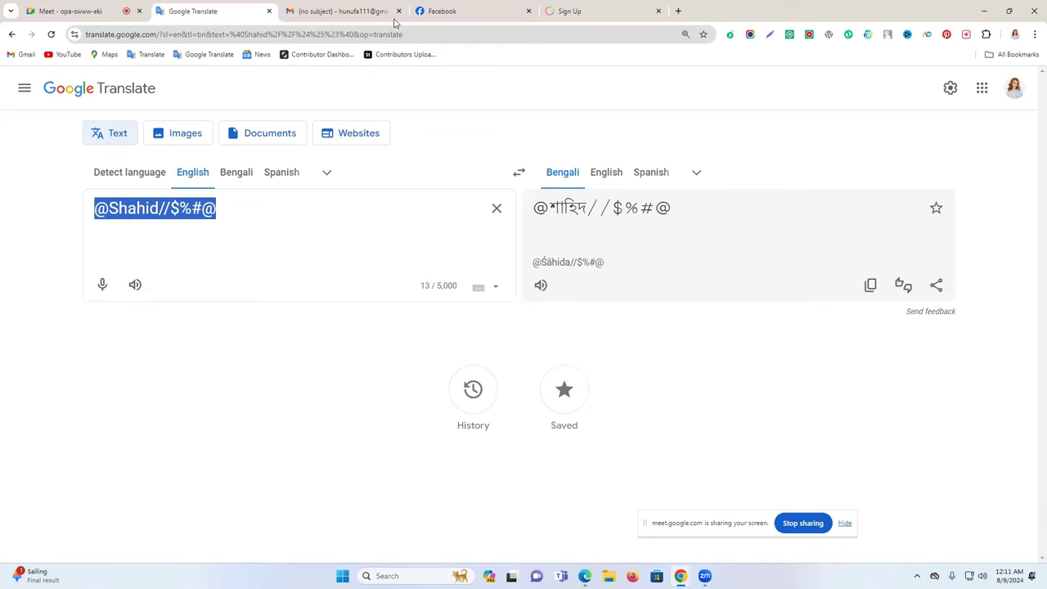
left_click(569, 11)
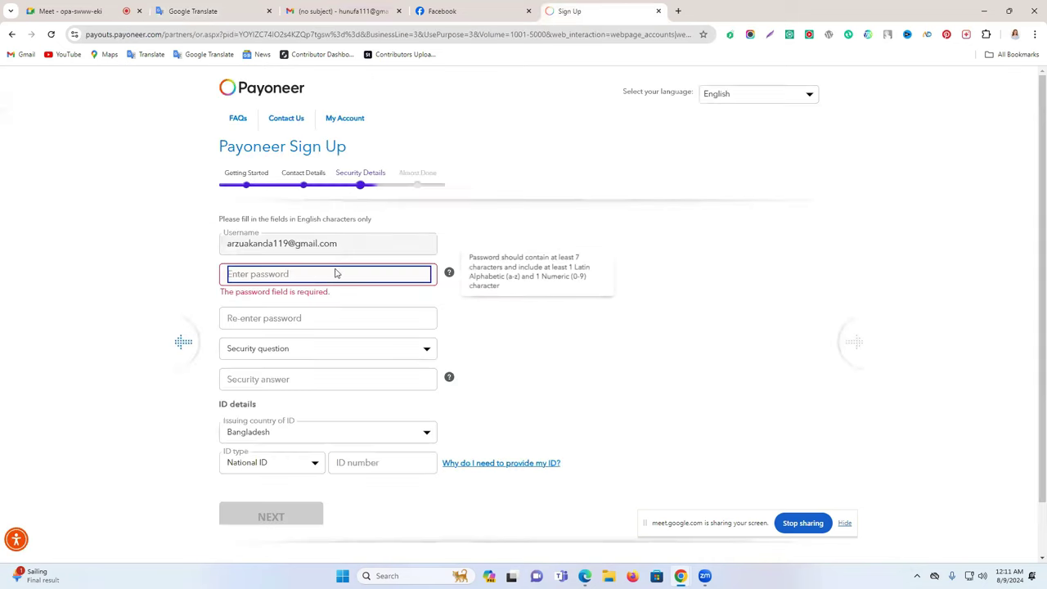
Enter the new account password in Payoneer's Security Details password fields
left_click(290, 275)
key("Tab")
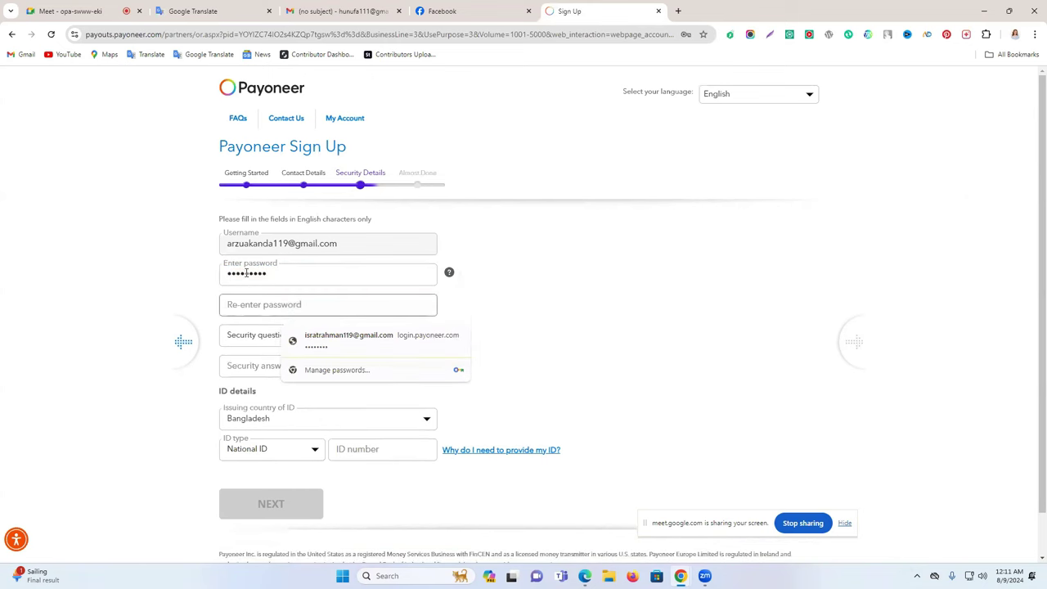
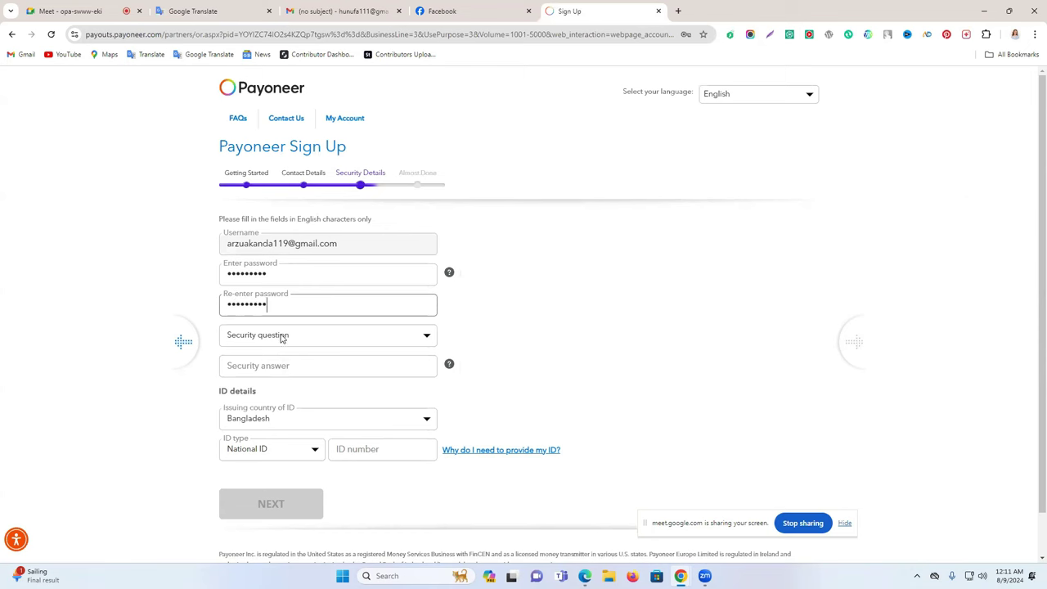
left_click(283, 337)
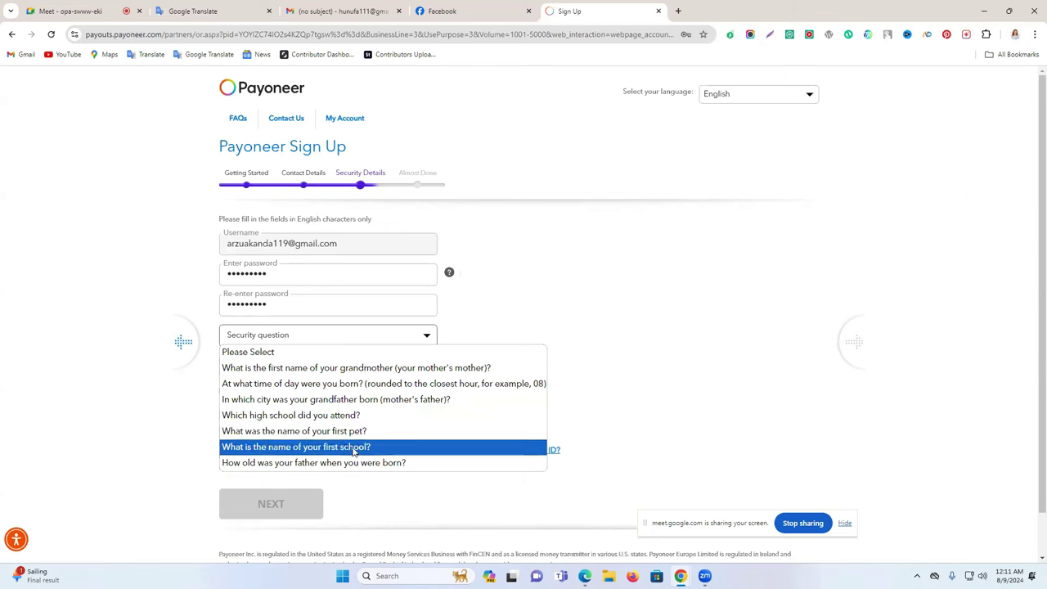
Choose 'What is the name of your first school?' as the security question and enter its answer
left_click(354, 449)
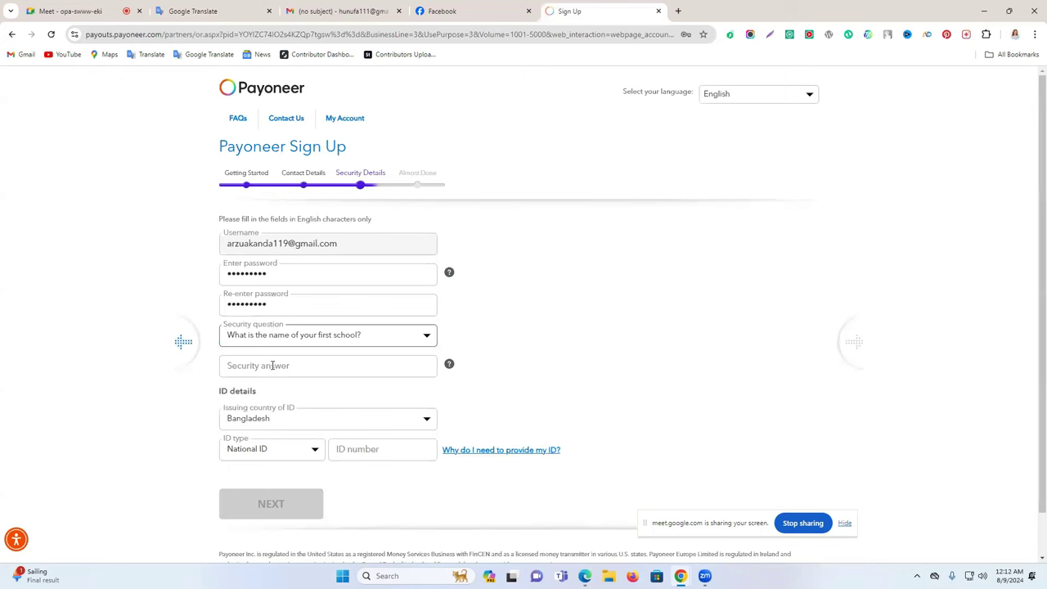
left_click(273, 366)
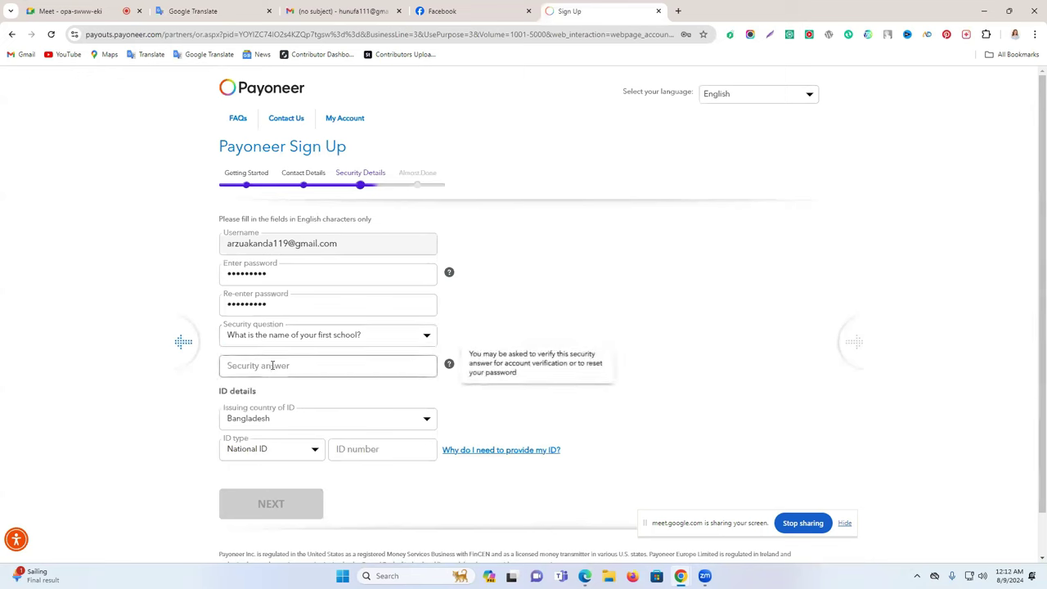
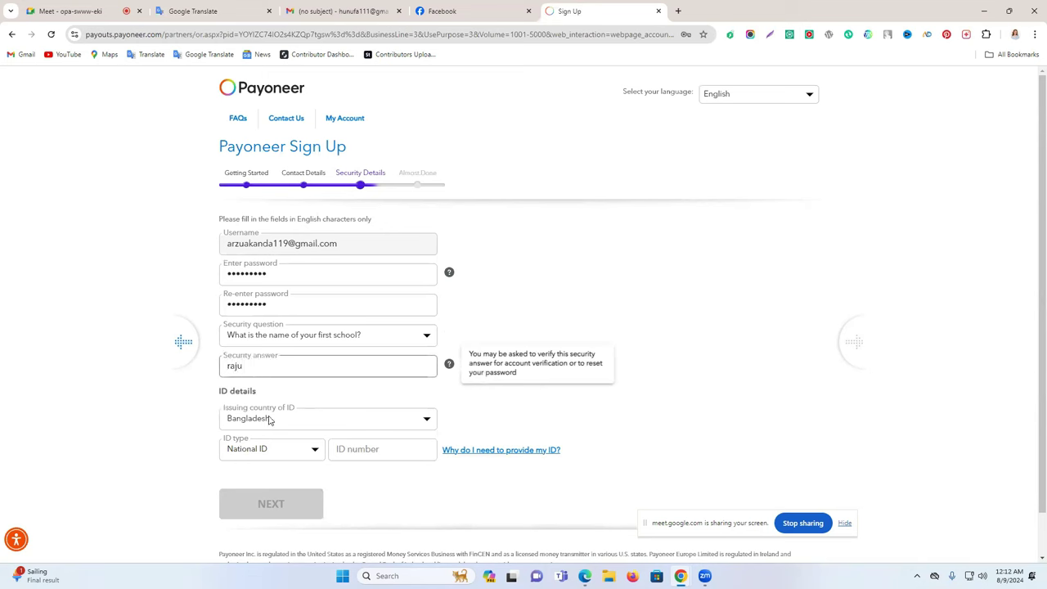
Enter the national ID number and submit the Security Details step
left_click(387, 448)
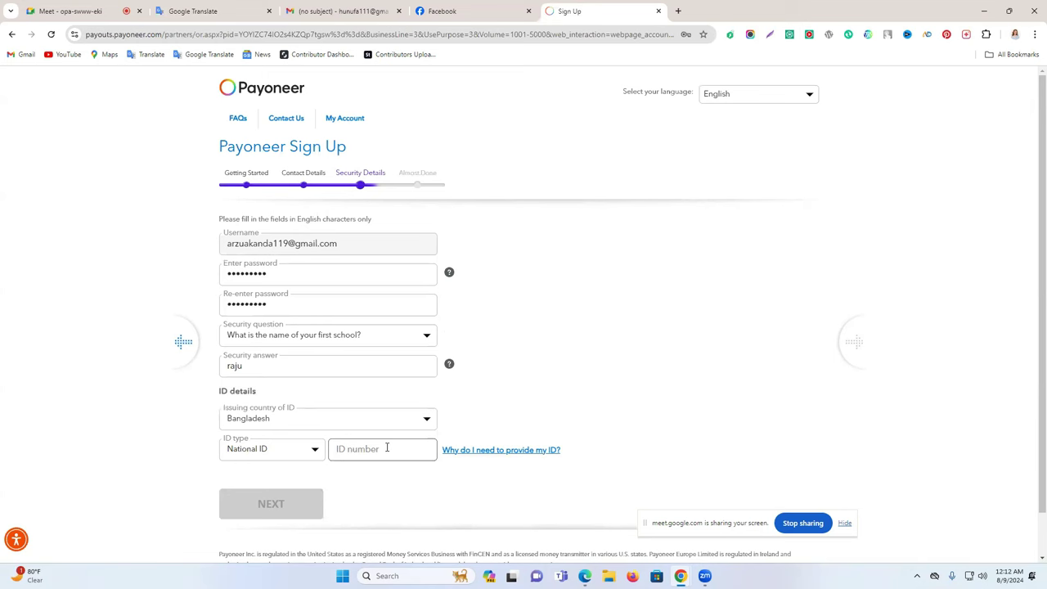
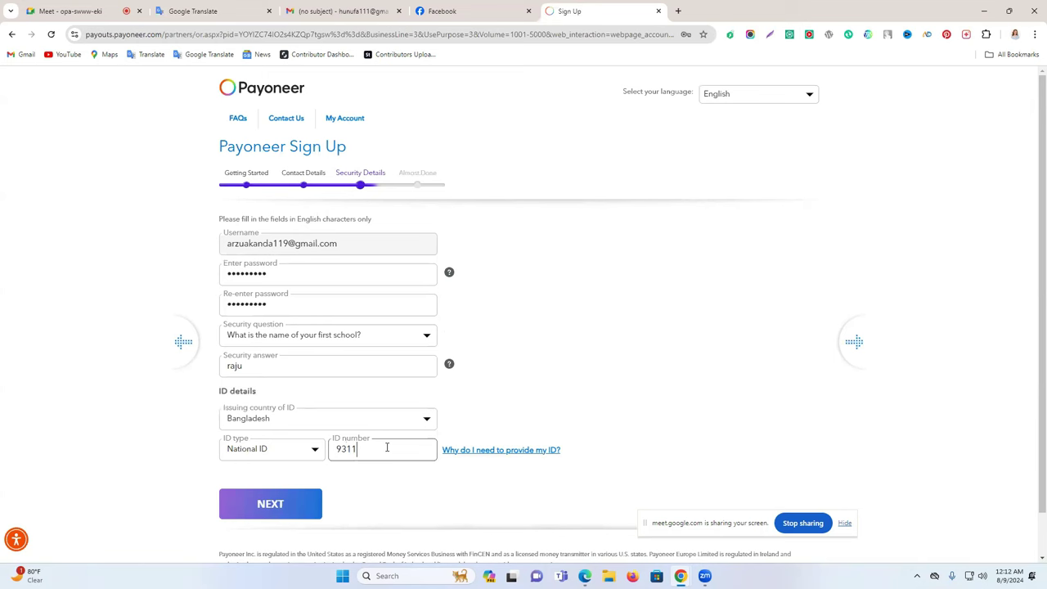
scroll(476, 395, "down", 1)
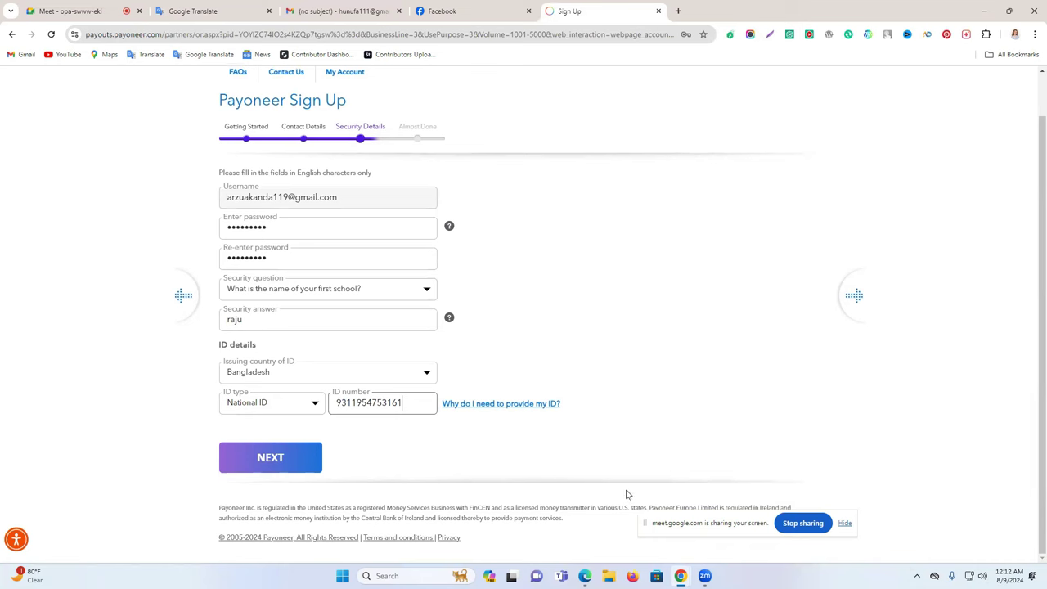
left_click(266, 462)
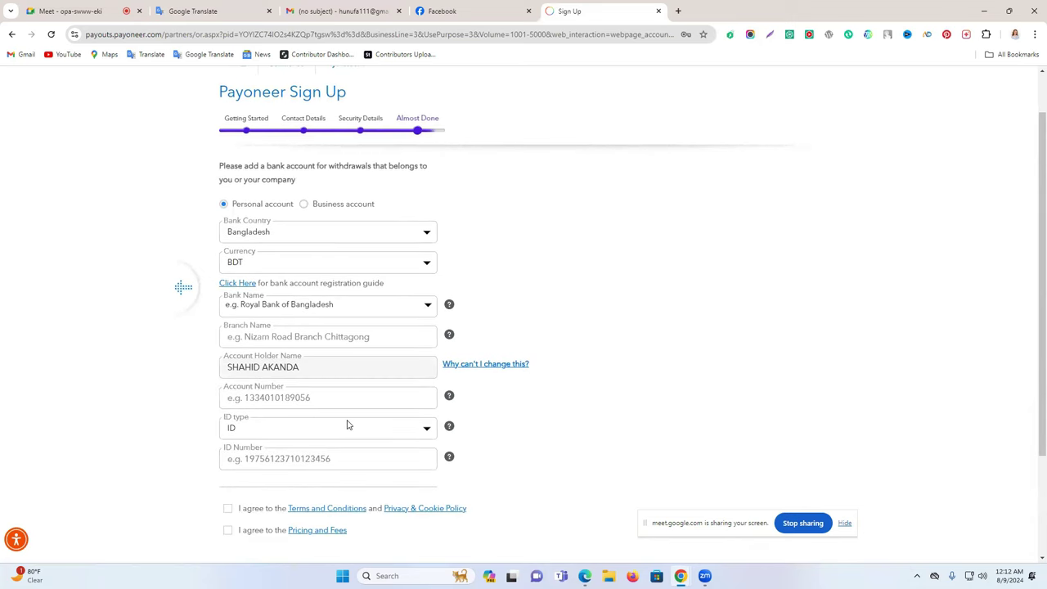
Scroll up to the top of the Almost Done bank account form
scroll(346, 423, "up", 1)
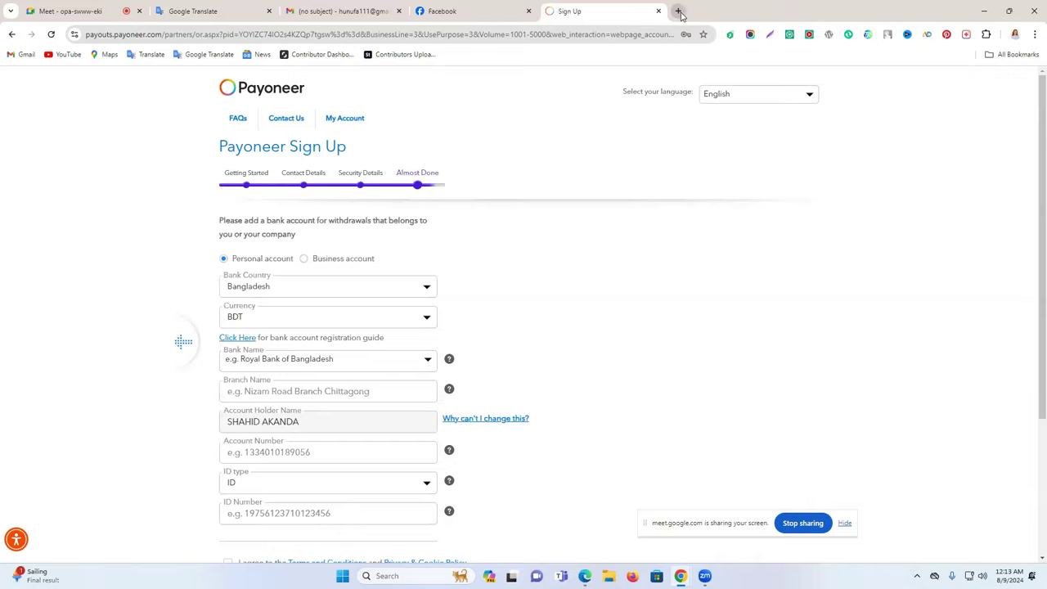
Search 'mobile banking roc' in a new tab and look over the Dutch-Bangla Bank Rocket page
left_click(678, 10)
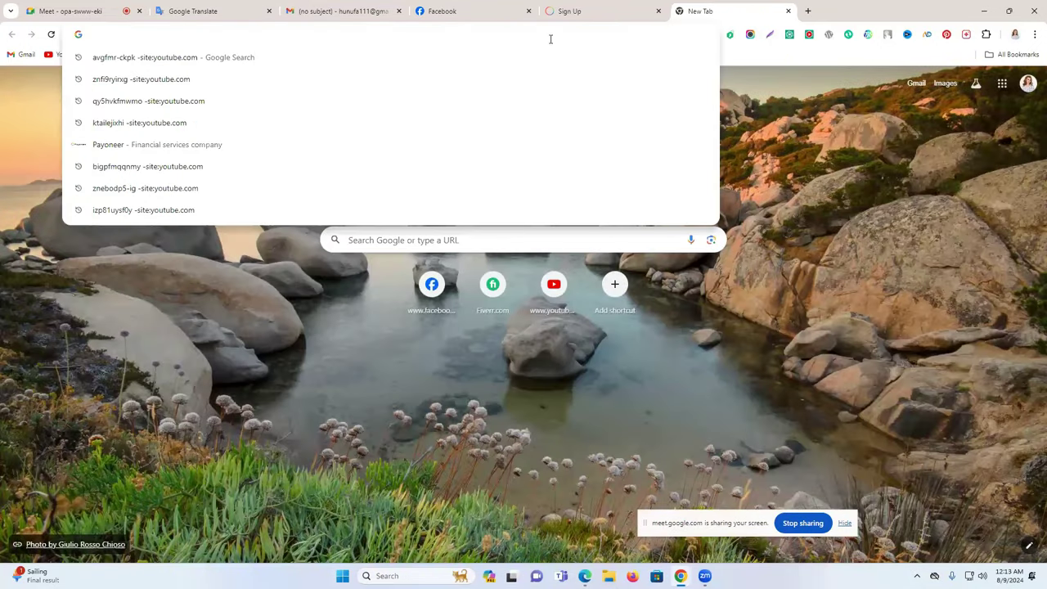
type("mobile")
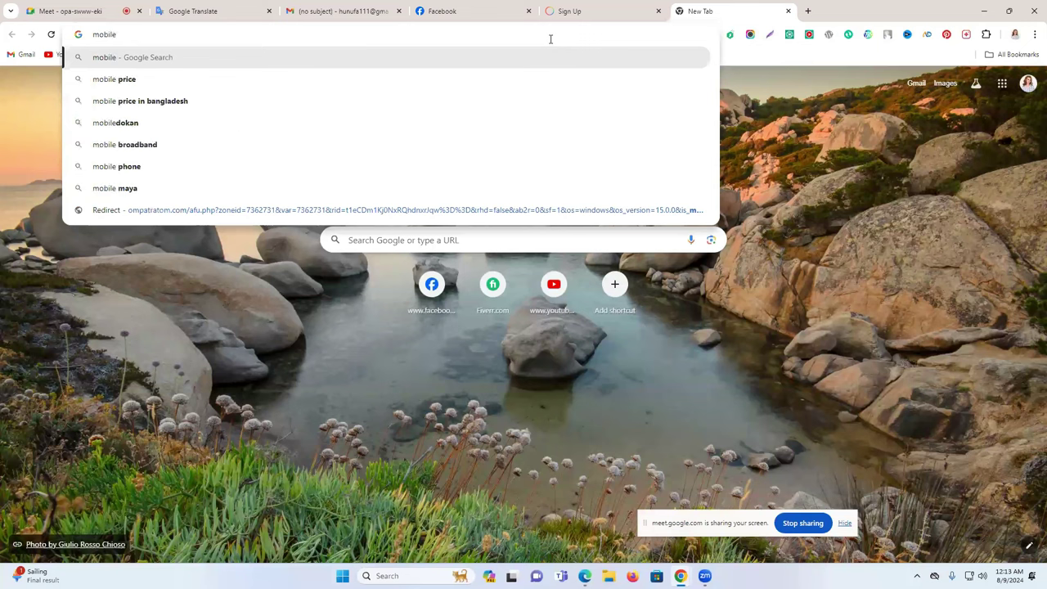
type(" bank")
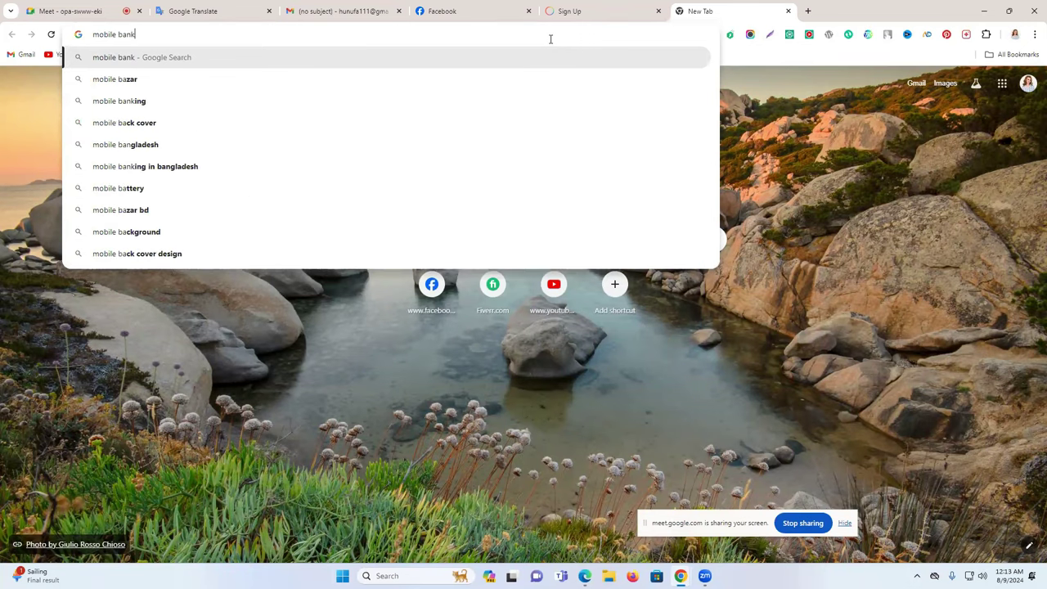
type("ing roc")
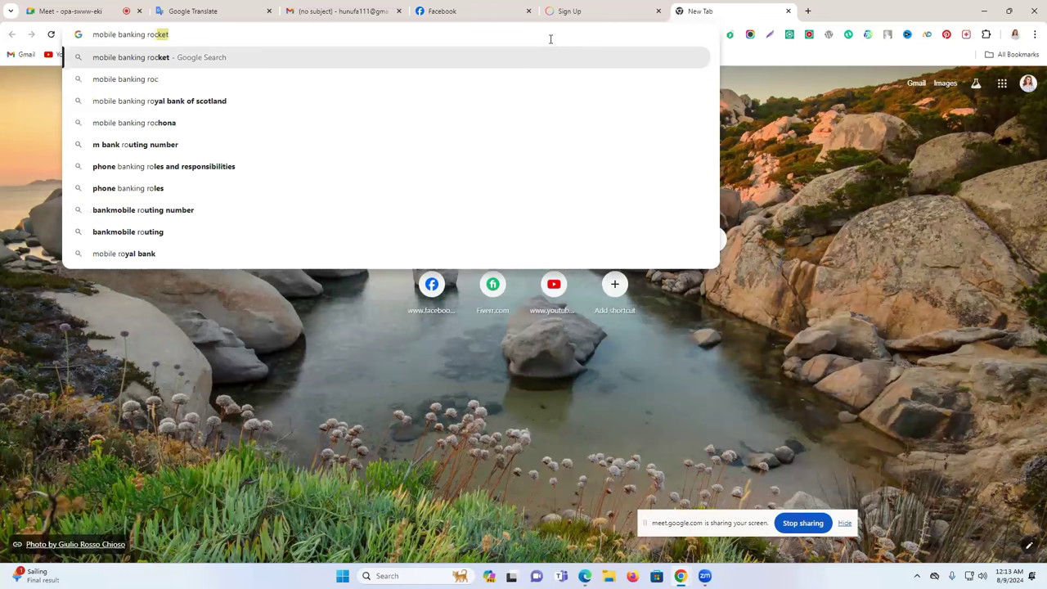
key("Return")
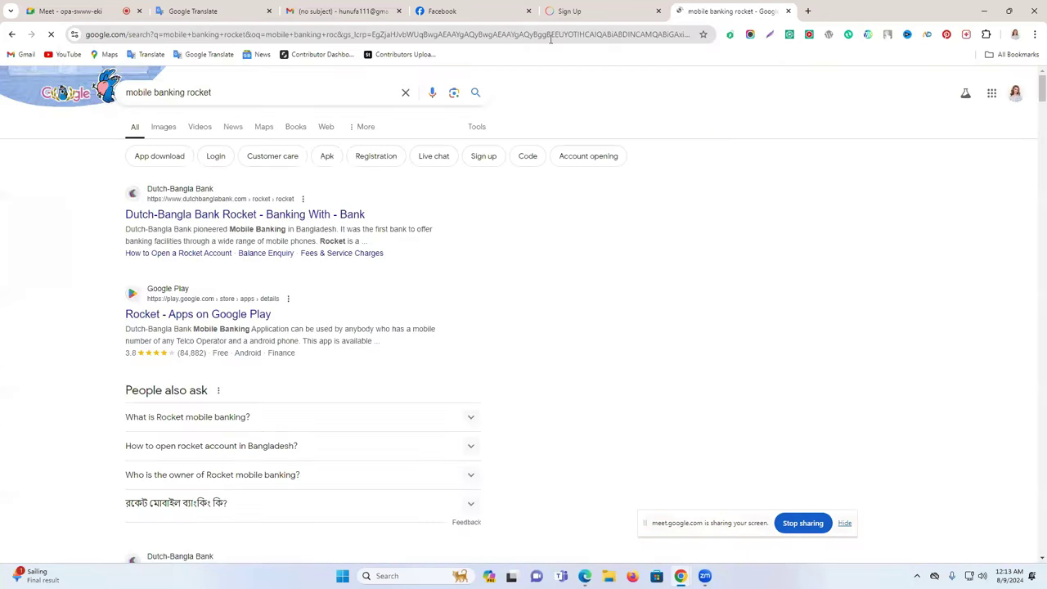
left_click(245, 214)
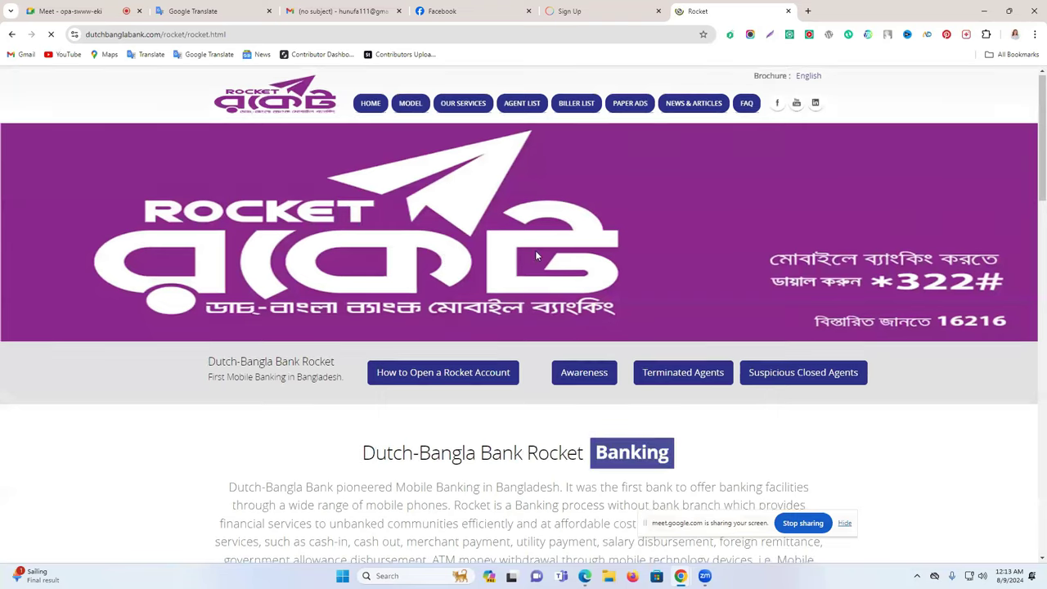
scroll(934, 180, "down", 2)
scroll(852, 205, "up", 1)
scroll(852, 206, "down", 6)
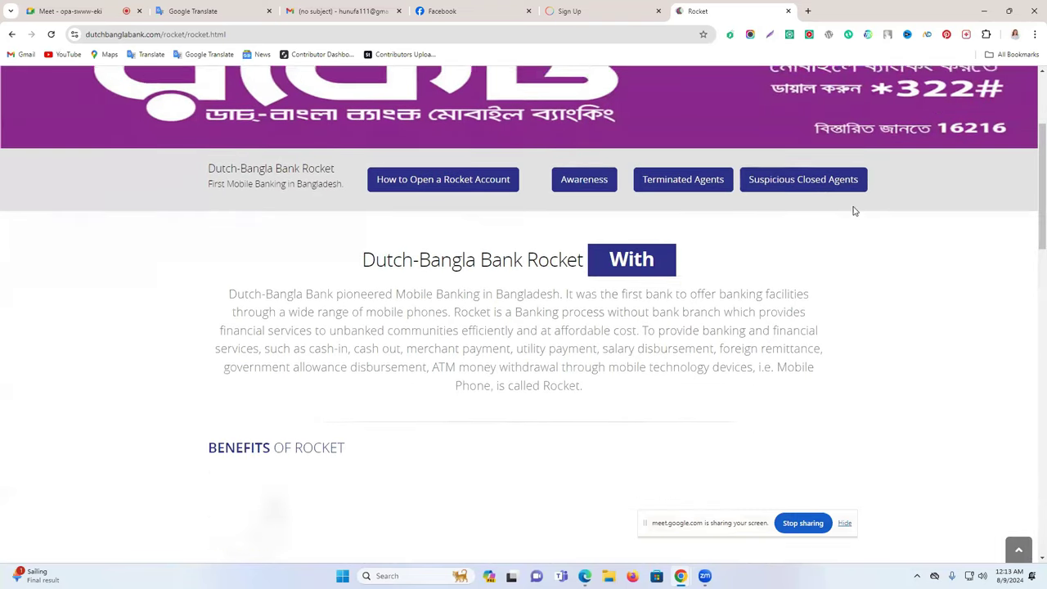
scroll(853, 211, "up", 8)
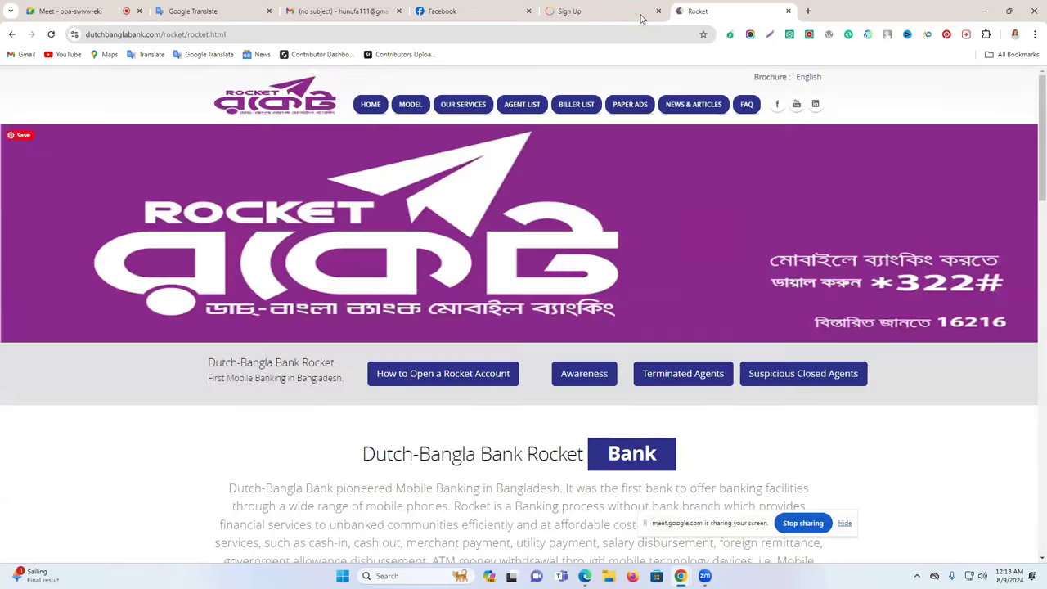
Switch between the Rocket and Sign Up tabs, ending on the Payoneer bank-account form
left_click(591, 10)
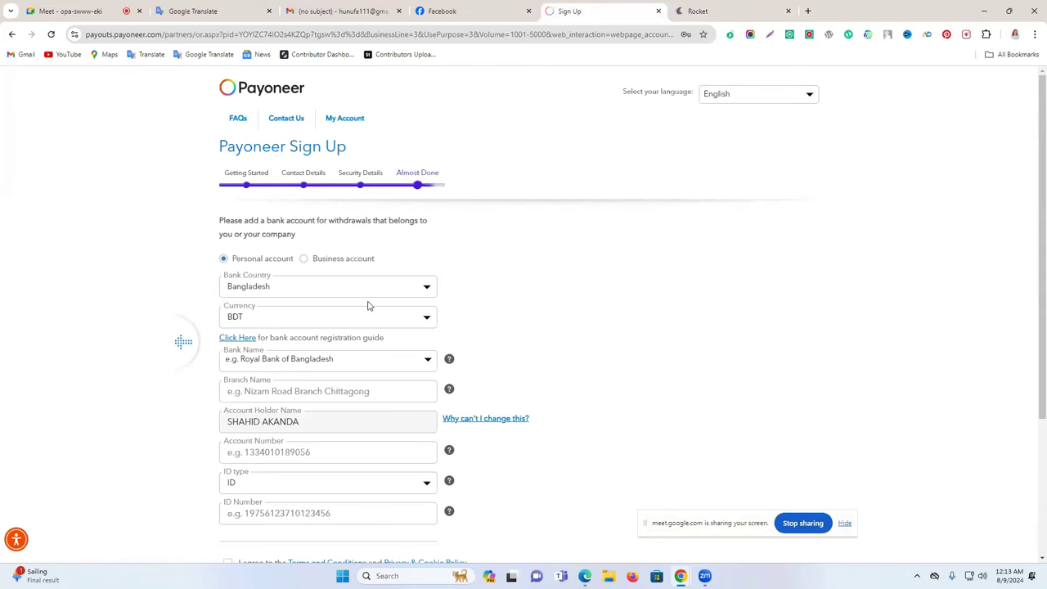
left_click(696, 10)
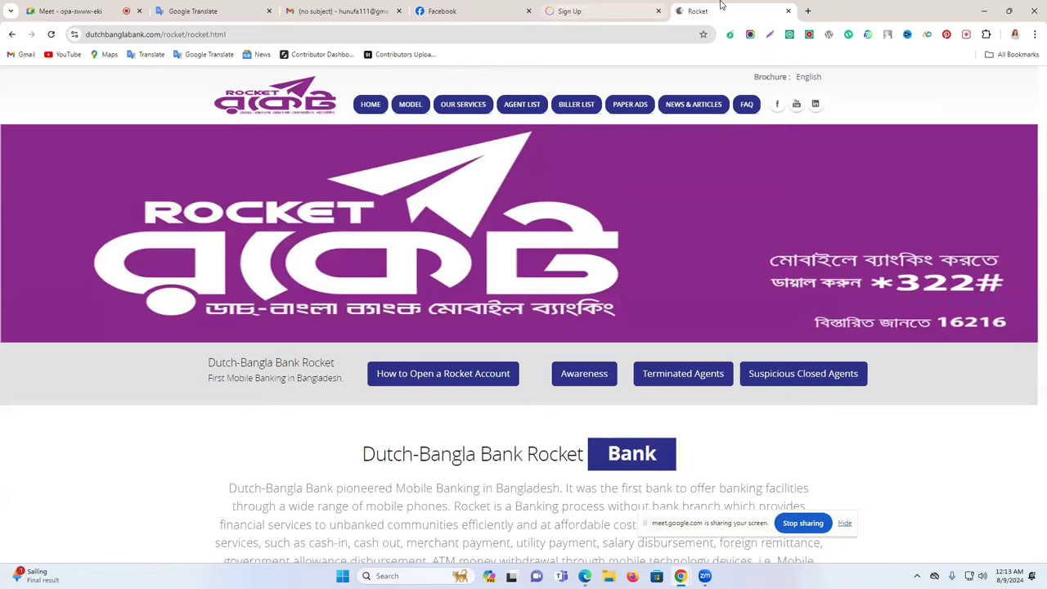
left_click(582, 9)
left_click(730, 6)
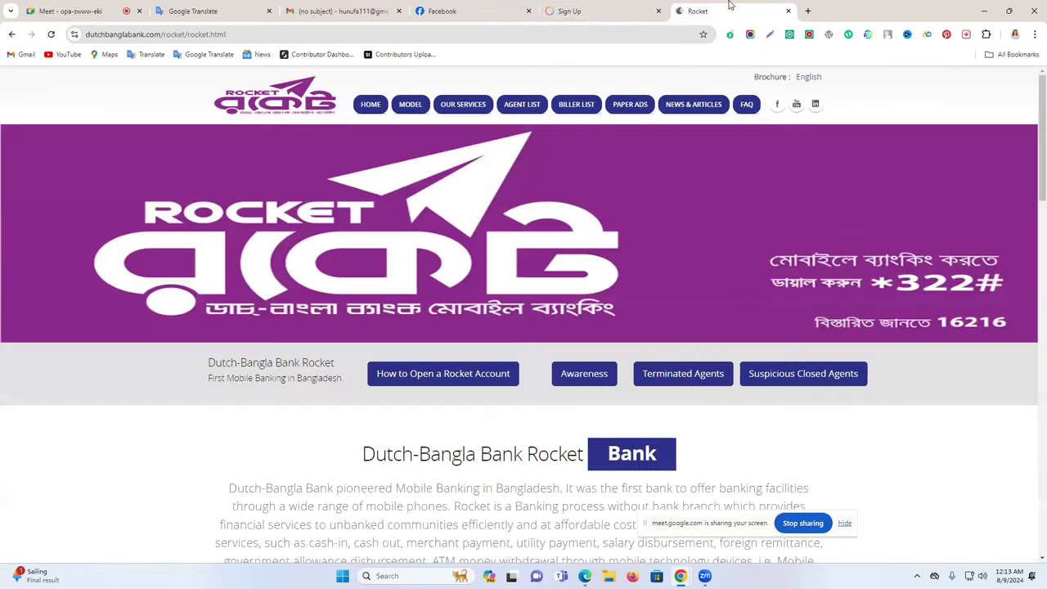
left_click(596, 6)
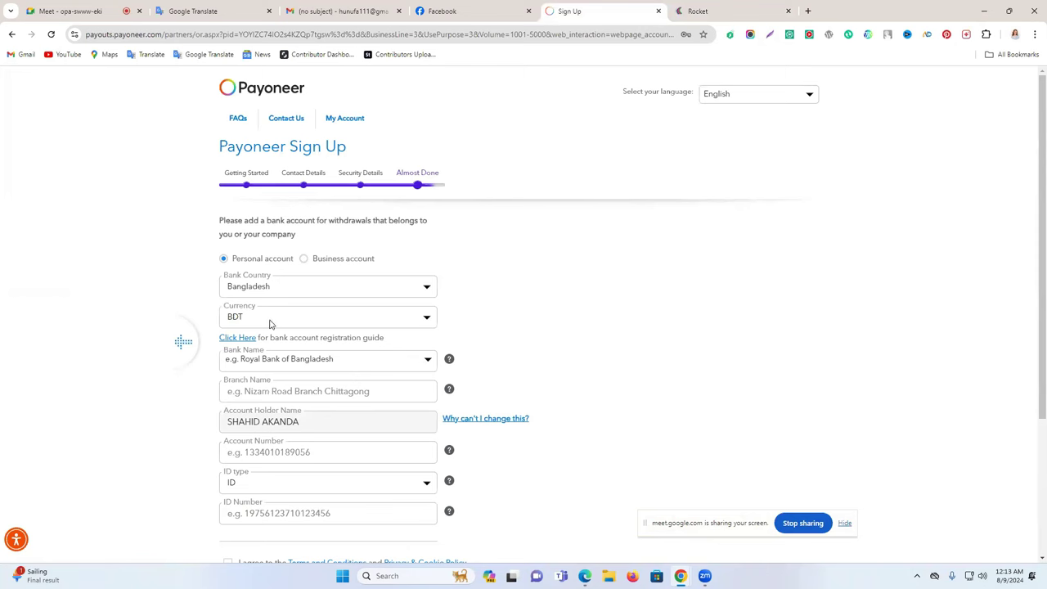
Choose DUTCHBANGLA BANK LTD from the Bank Name list
left_click(316, 365)
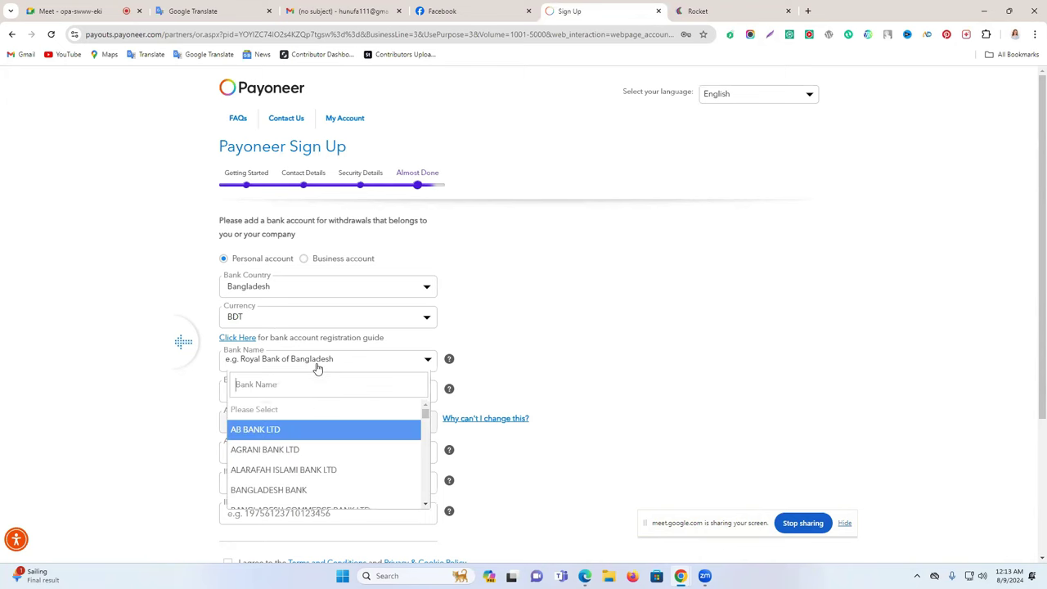
scroll(313, 448, "down", 3)
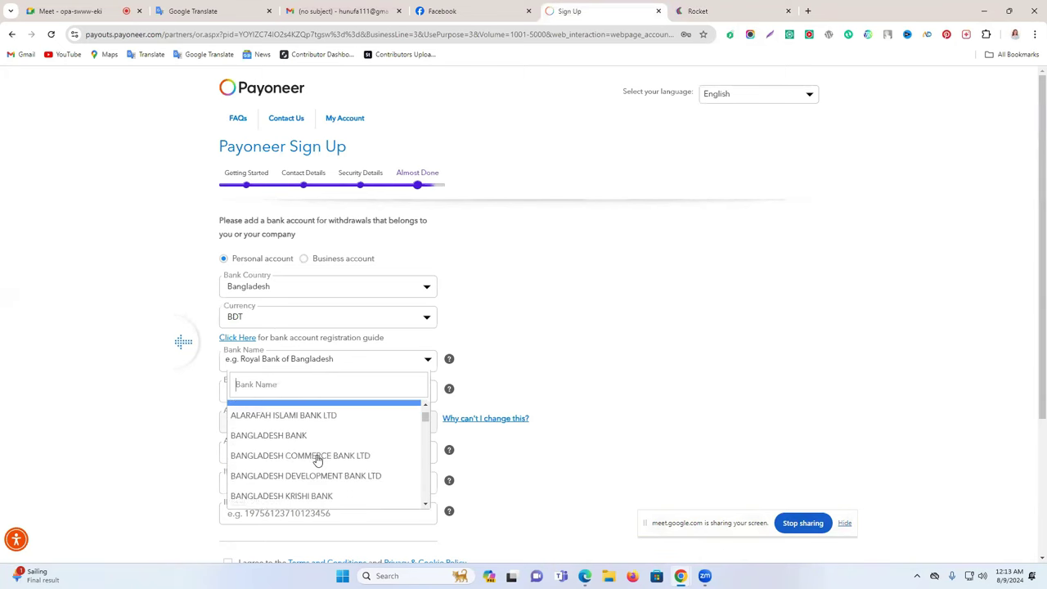
scroll(318, 461, "down", 6)
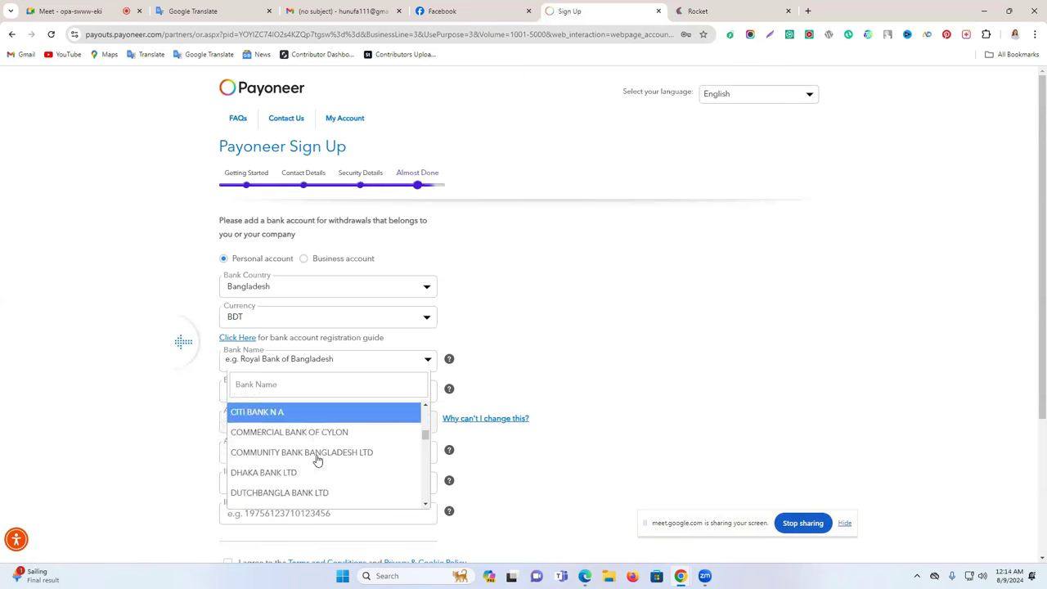
scroll(317, 461, "down", 10)
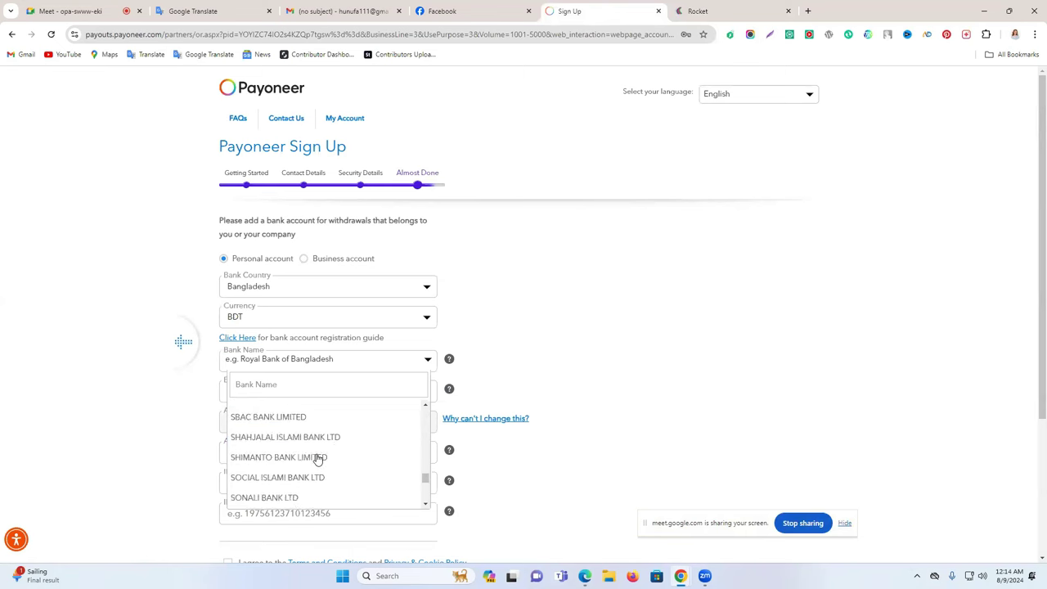
scroll(317, 458, "up", 15)
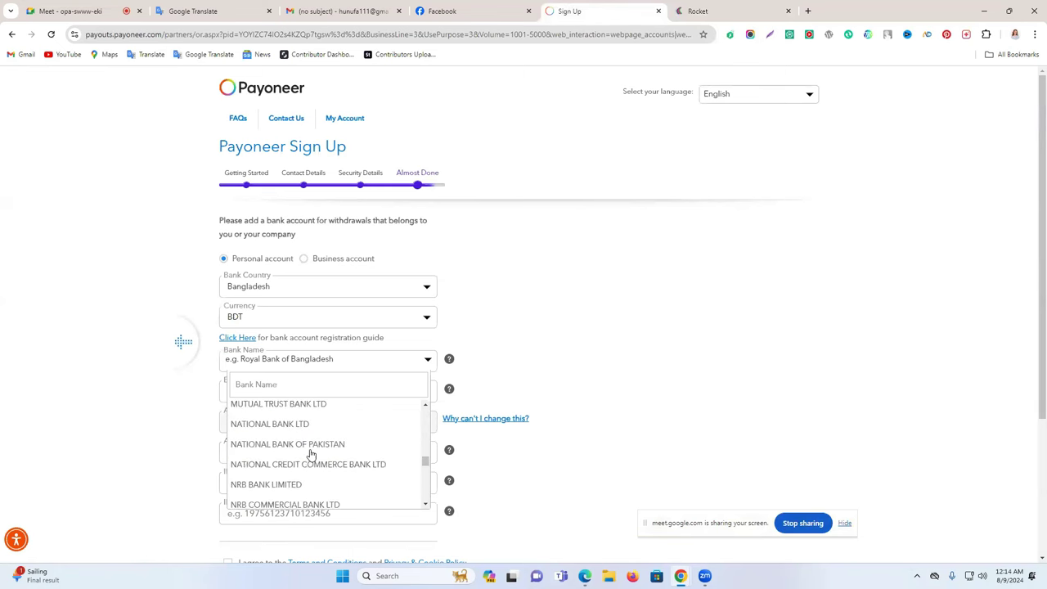
scroll(335, 447, "up", 4)
scroll(334, 447, "down", 2)
scroll(335, 447, "down", 4)
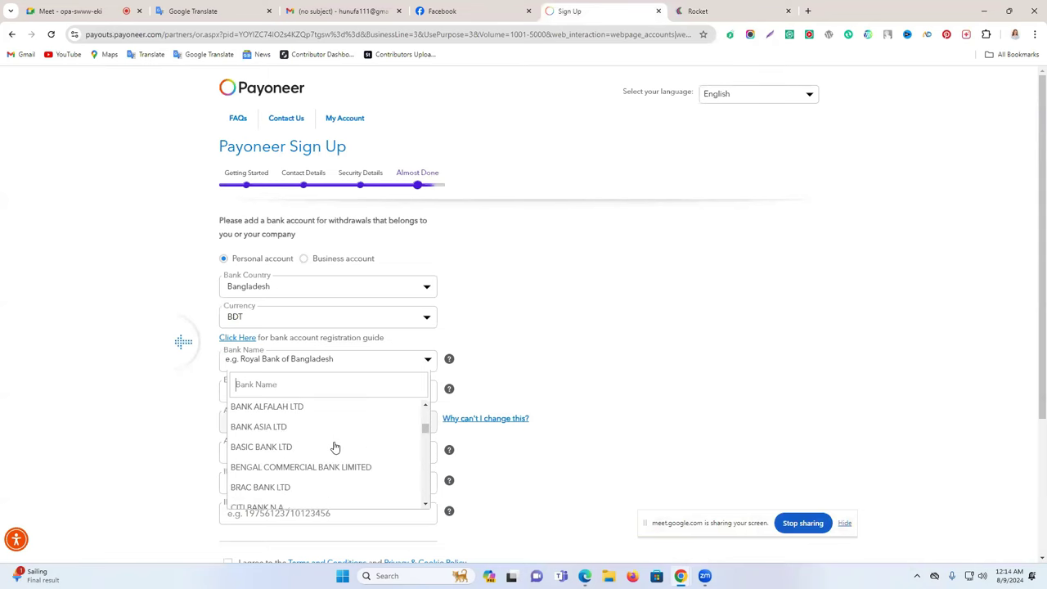
scroll(335, 447, "down", 2)
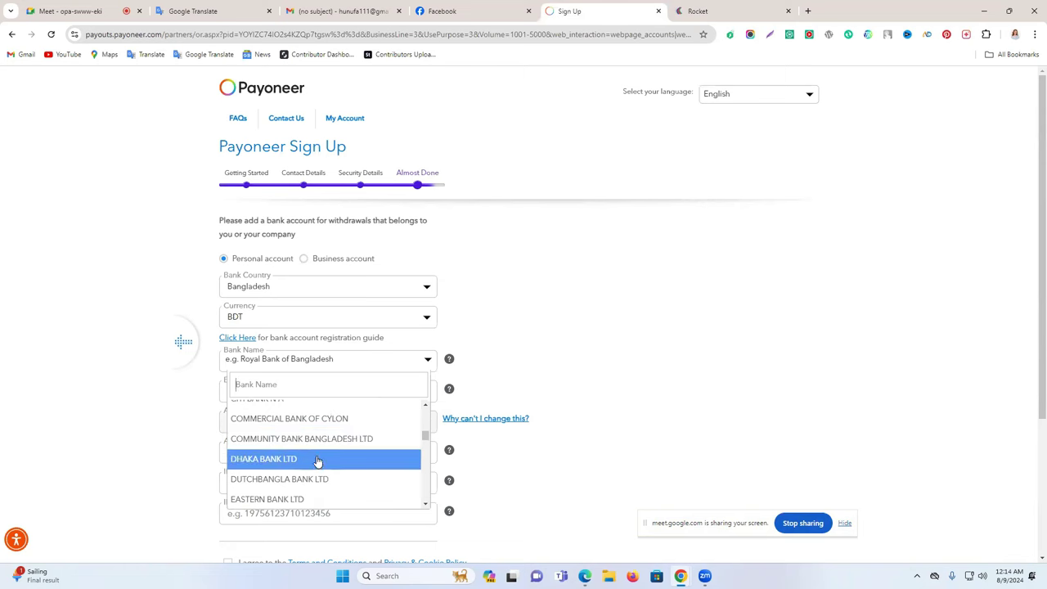
left_click(327, 486)
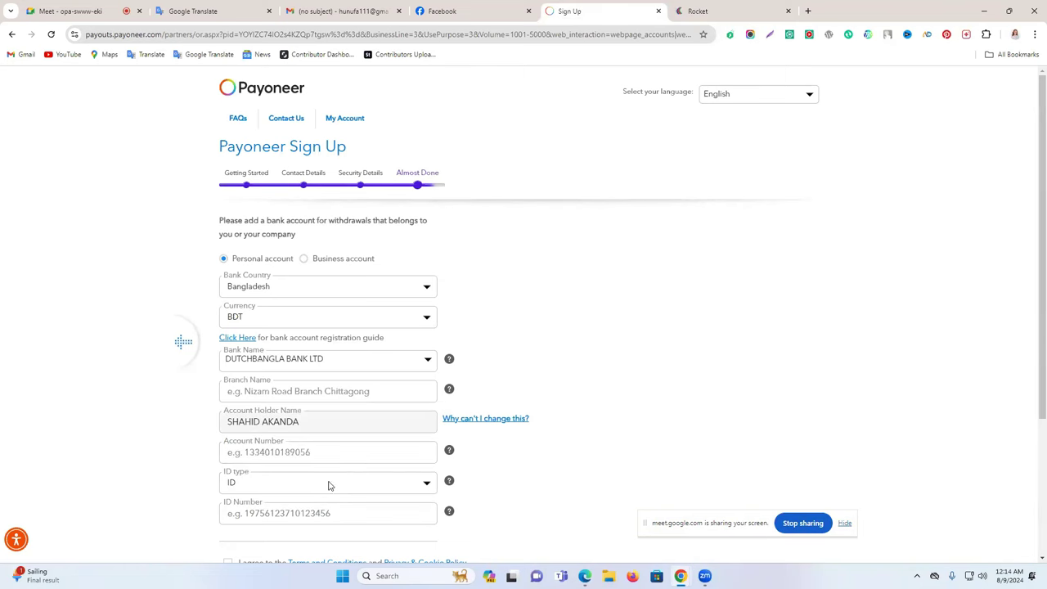
left_click(283, 392)
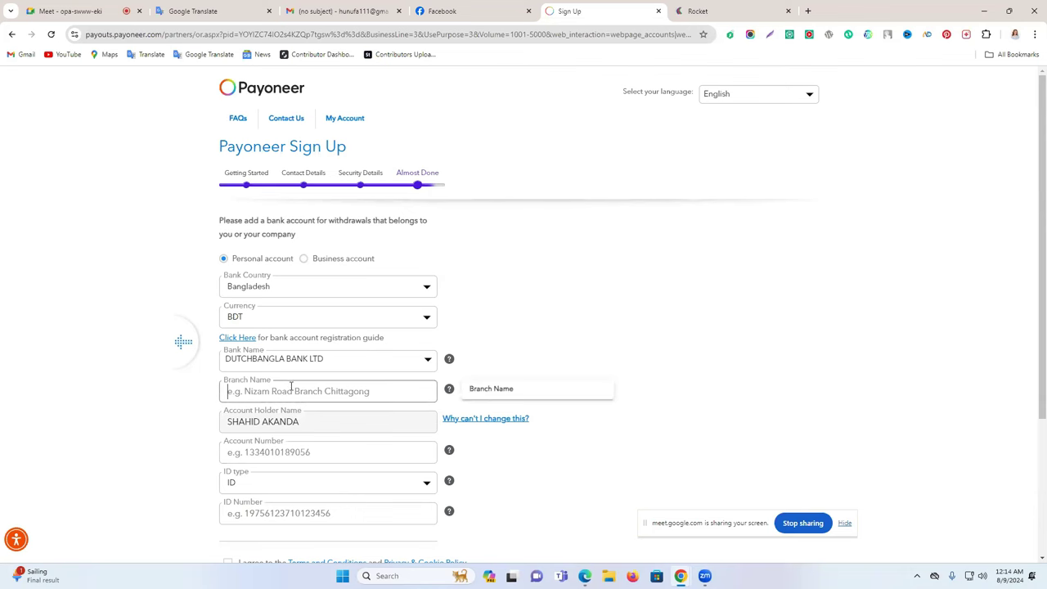
Enter Tangail as the branch name and type the bank account number
type("T")
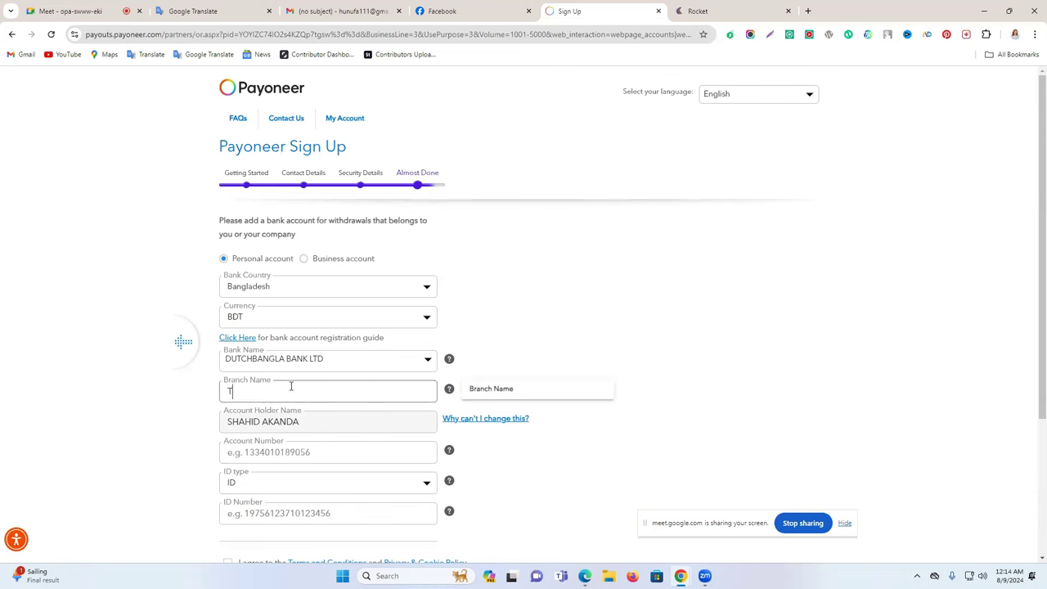
type("angaill")
left_click(266, 452)
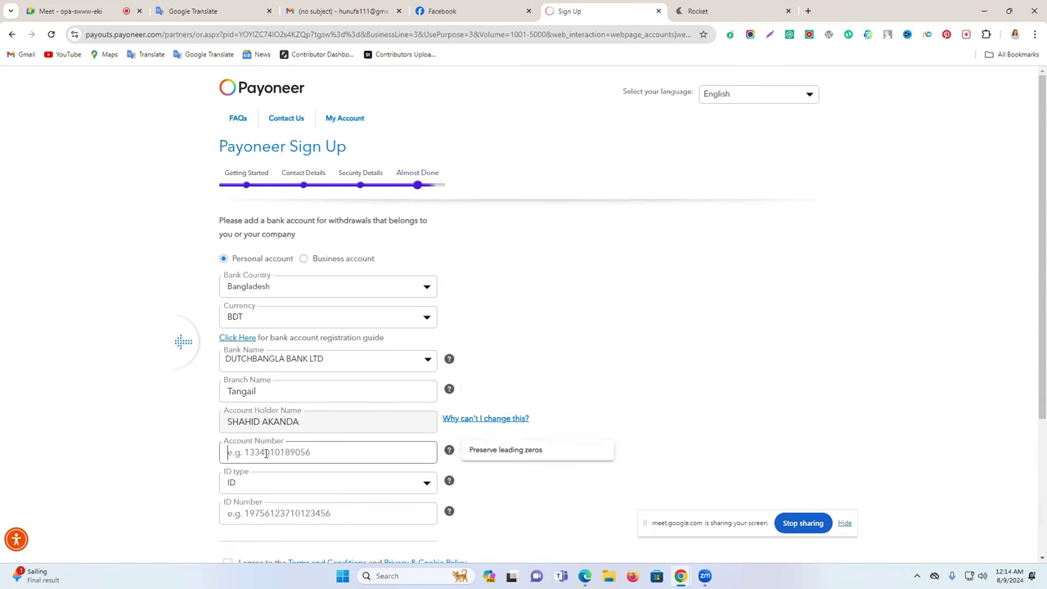
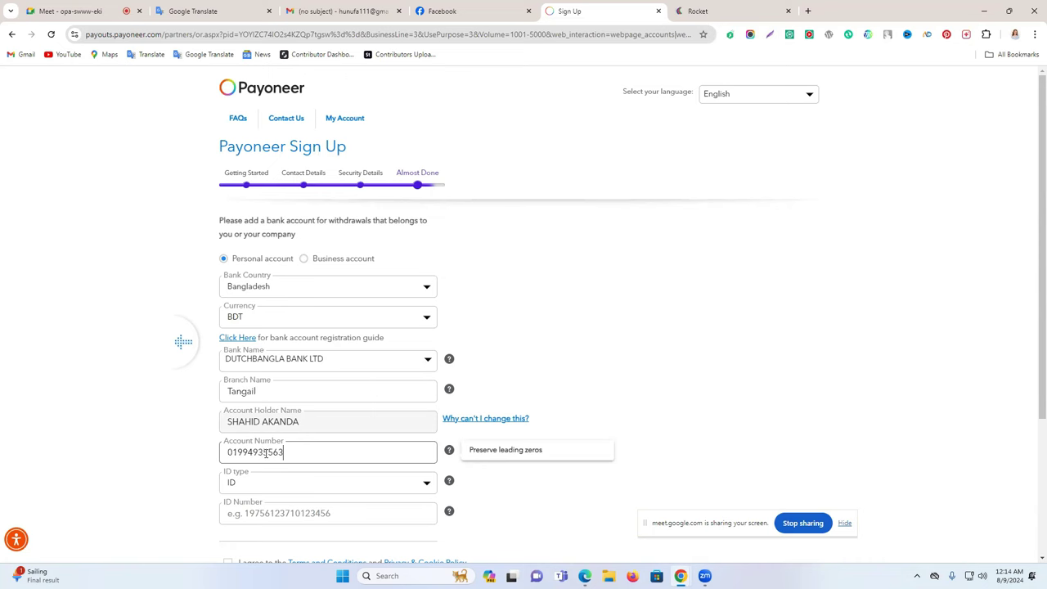
Keep ID as the ID type and enter the ID number
scroll(267, 454, "down", 2)
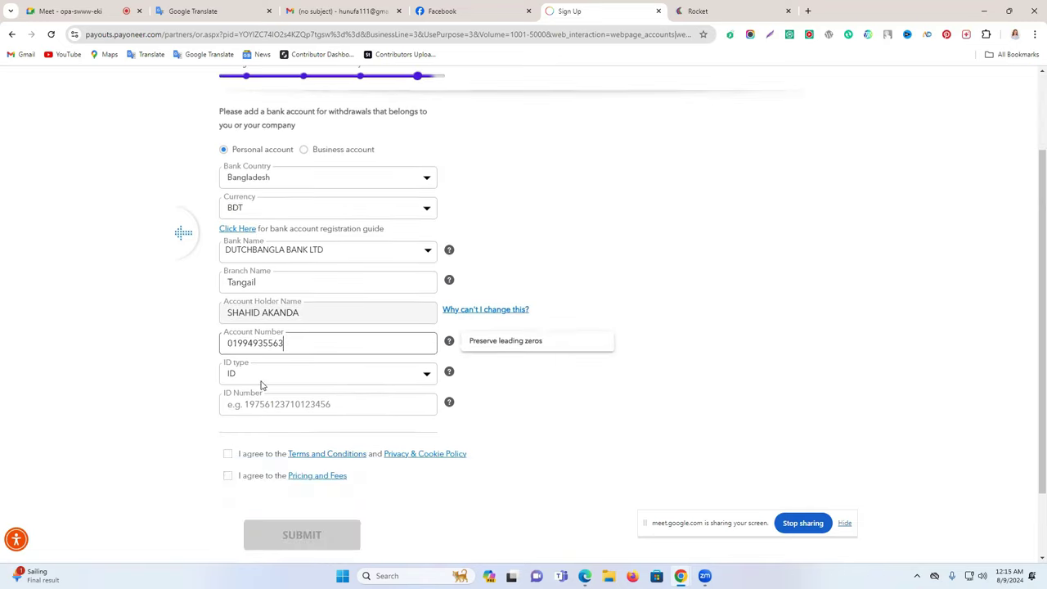
left_click(272, 375)
left_click(272, 375)
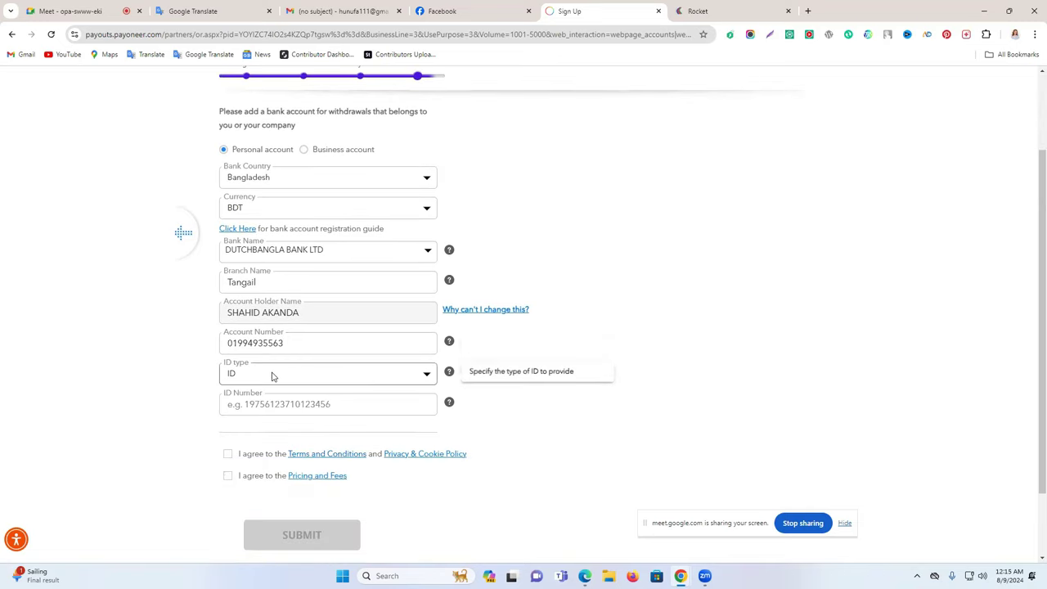
left_click(272, 404)
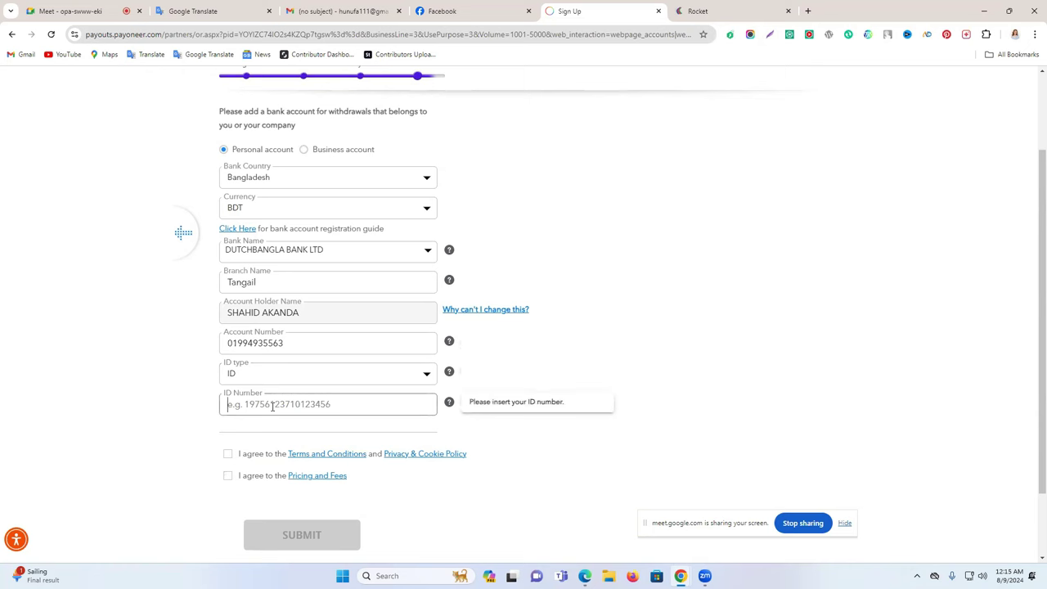
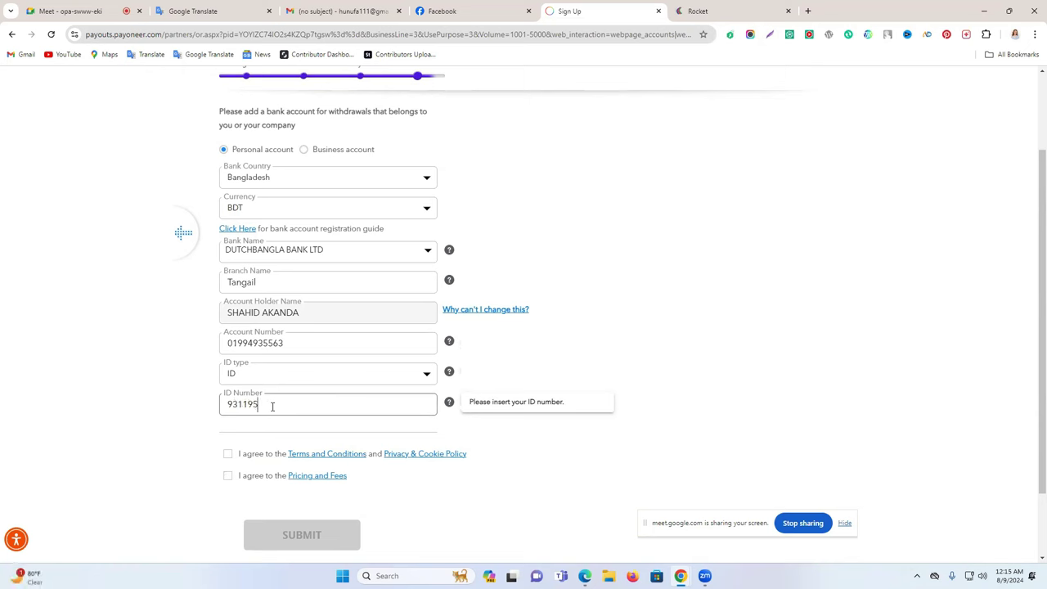
Accept the Terms and Conditions and the Pricing and Fees agreements, then submit the bank details
double_click(228, 453)
left_click(228, 454)
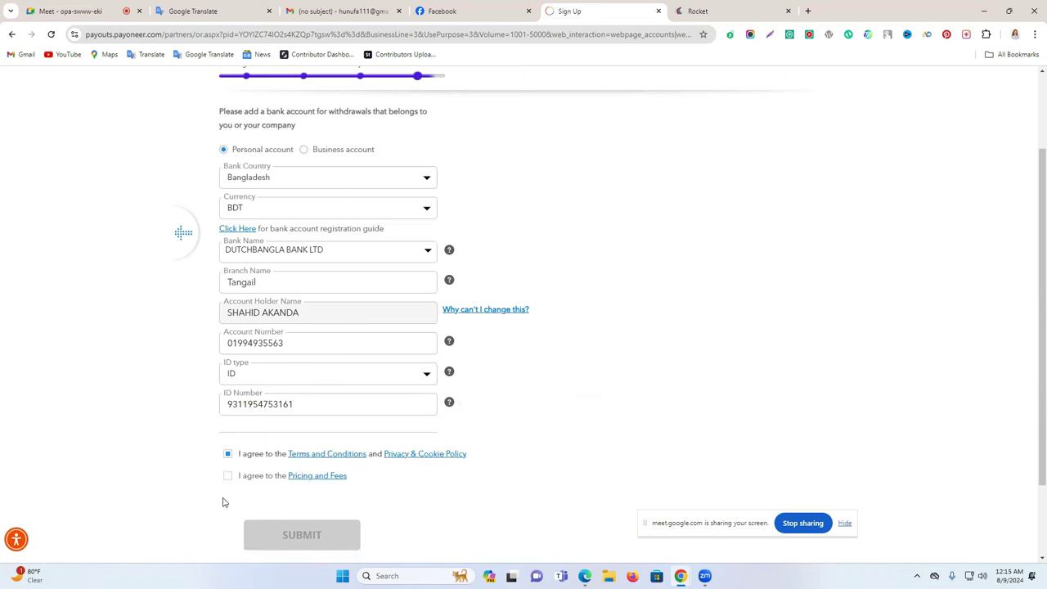
left_click(228, 476)
left_click(300, 533)
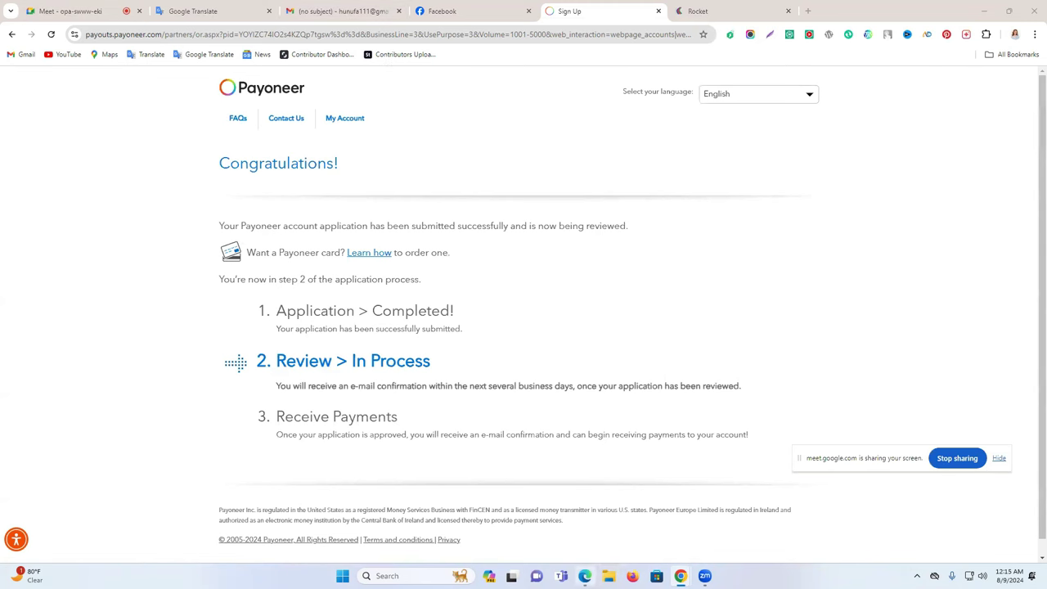
After the Congratulations page loads, switch to the Gmail browser window
left_click(585, 576)
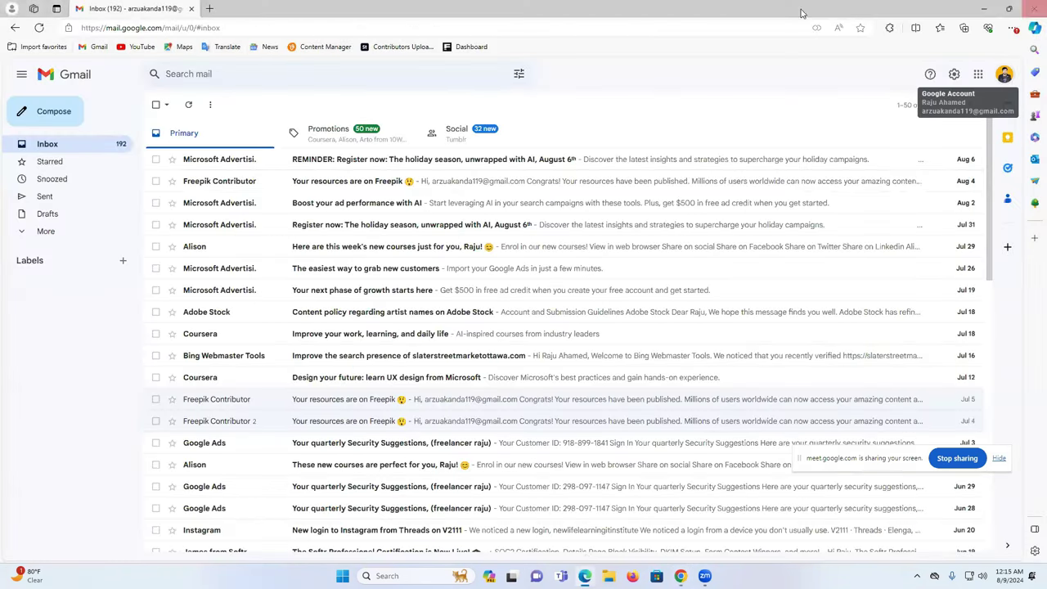
Reload the Gmail inbox and check the Social and Promotions categories
left_click(38, 27)
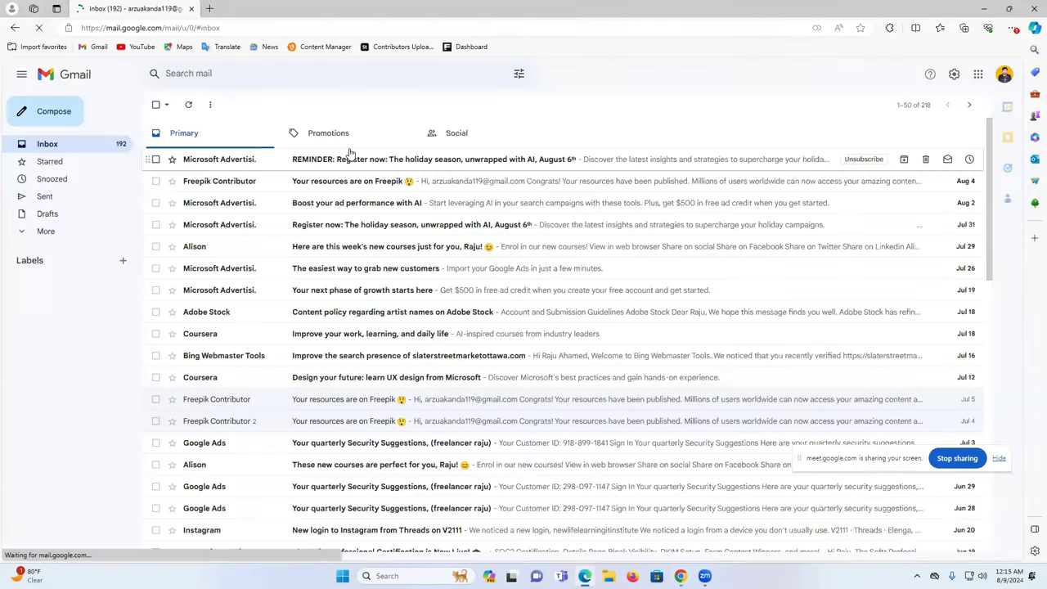
left_click(444, 142)
left_click(353, 140)
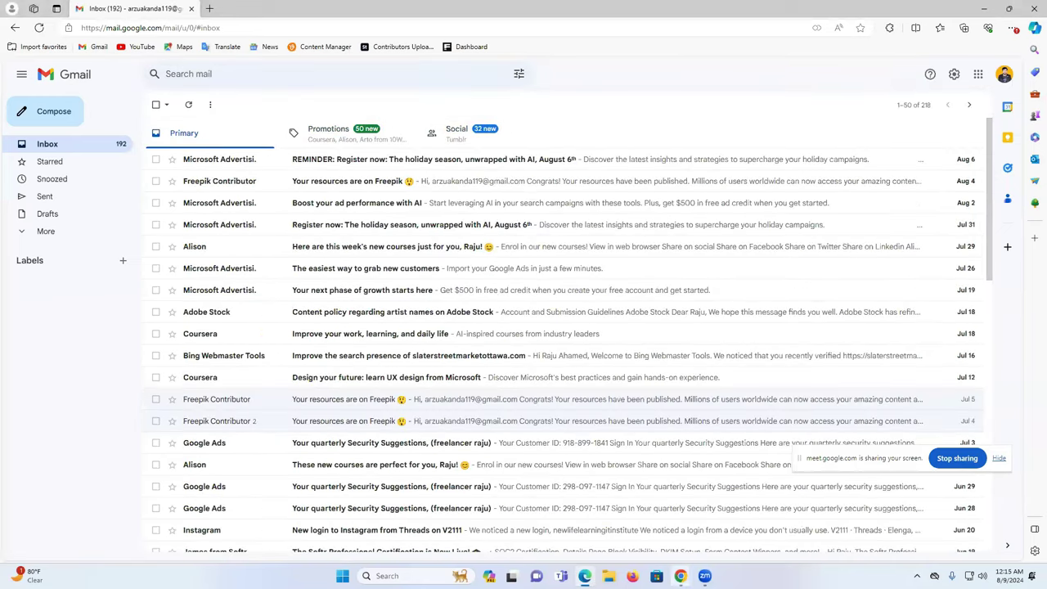
Back in Chrome, start loading the payoneer.com home page in a new tab
mouse_move(679, 576)
left_click(615, 505)
scroll(341, 336, "down", 1)
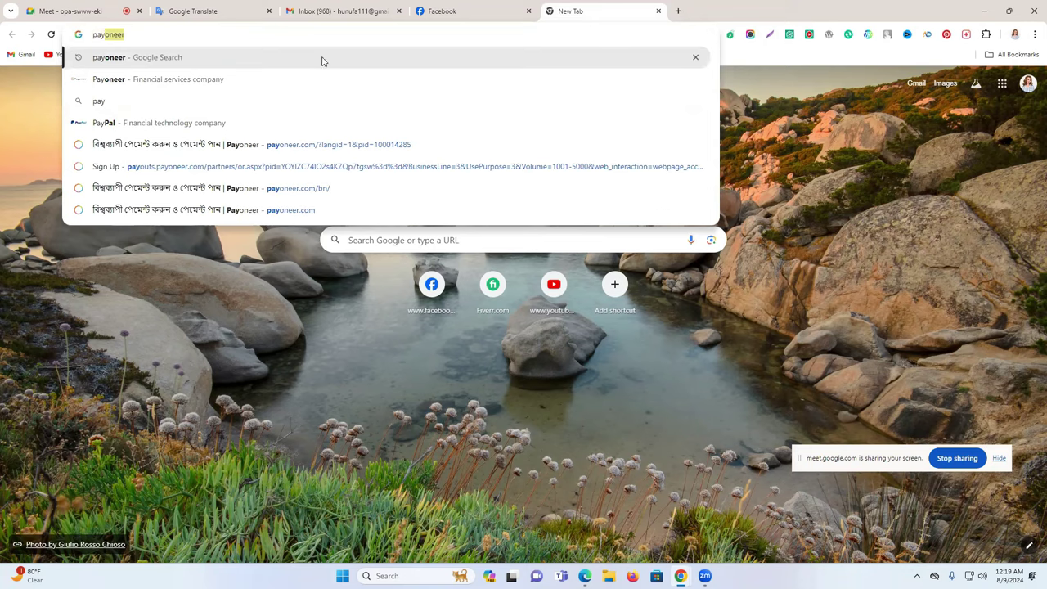
left_click(264, 148)
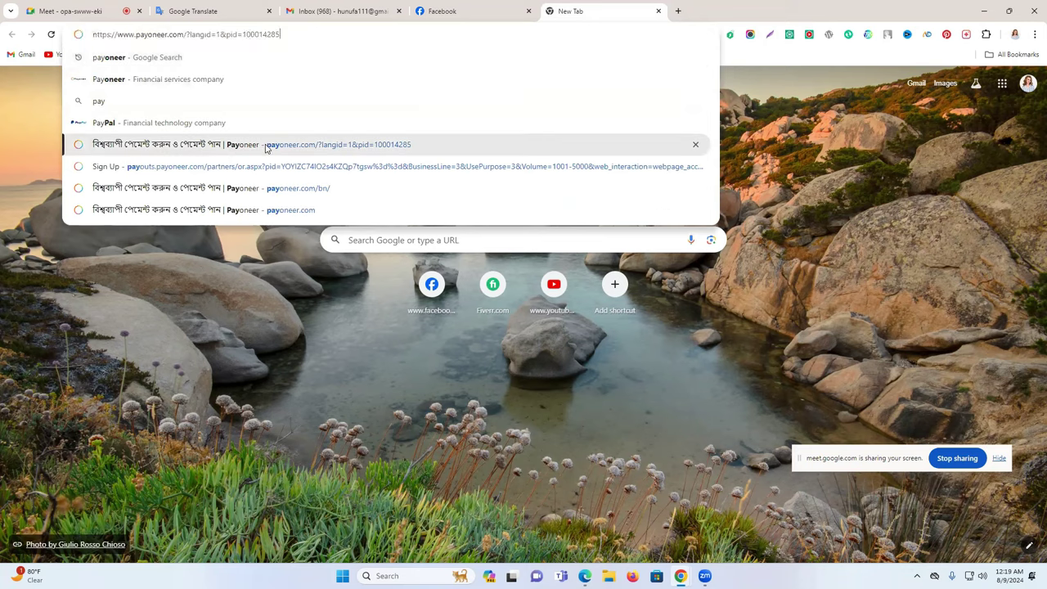